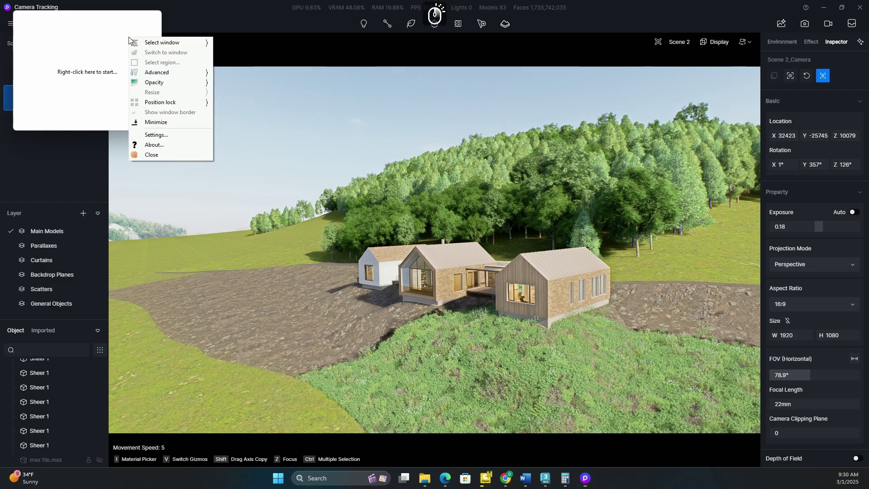
Step: Mirror the "max file.max" 3ds Max window in the OnTopReplica overlay and enlarge it across most of the screen
mouse_move(163, 39)
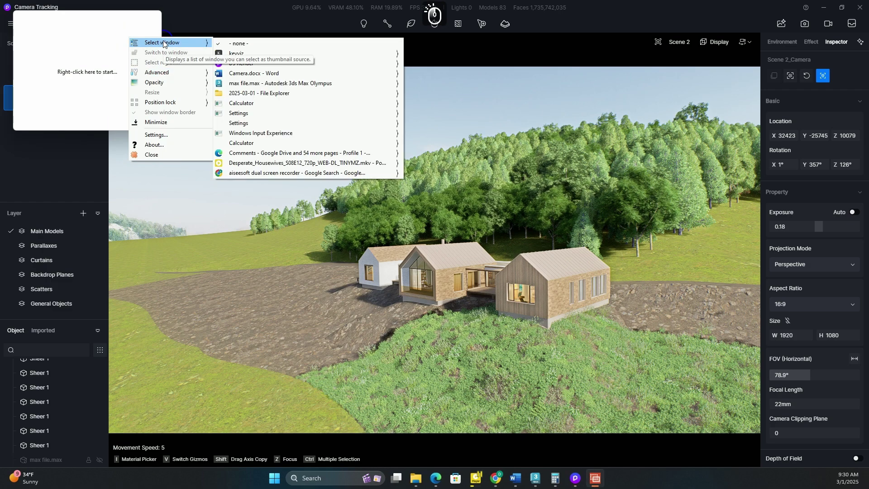
click(274, 86)
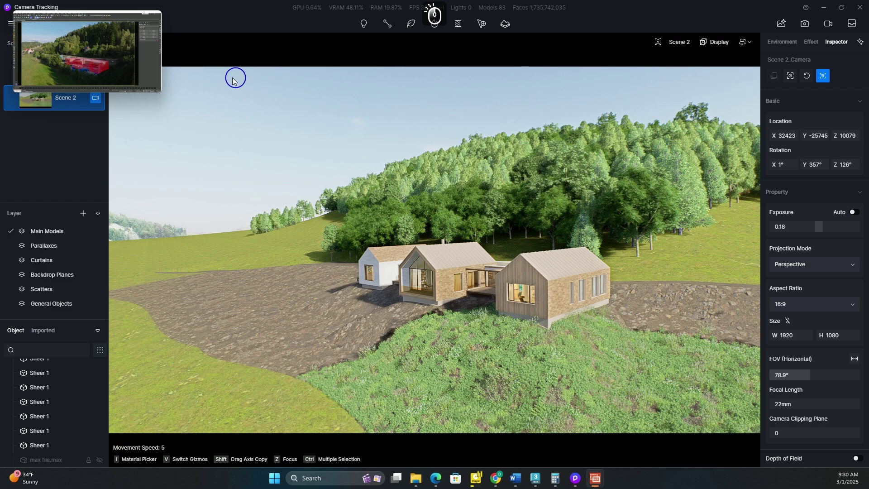
drag(162, 92, 813, 377)
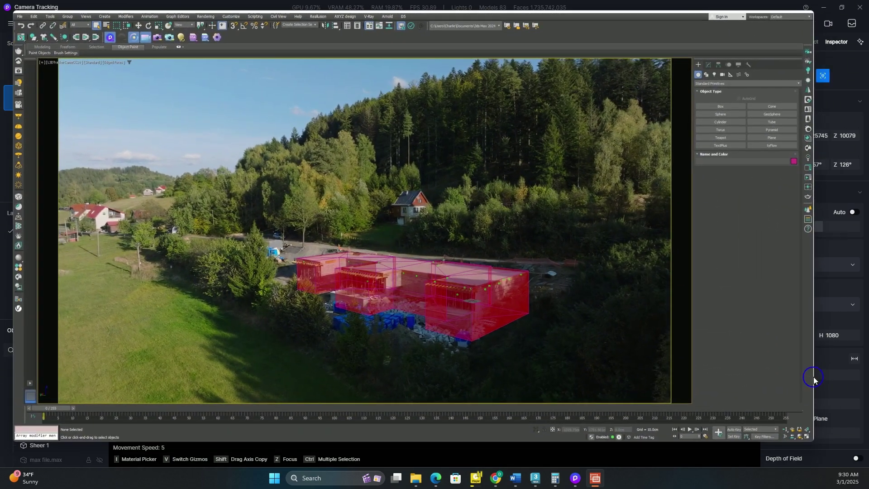
Step: Reposition and further enlarge the overlay so its camera footage is about the size of the render viewport
drag(269, 215, 287, 231)
scroll(435, 271, up, 1)
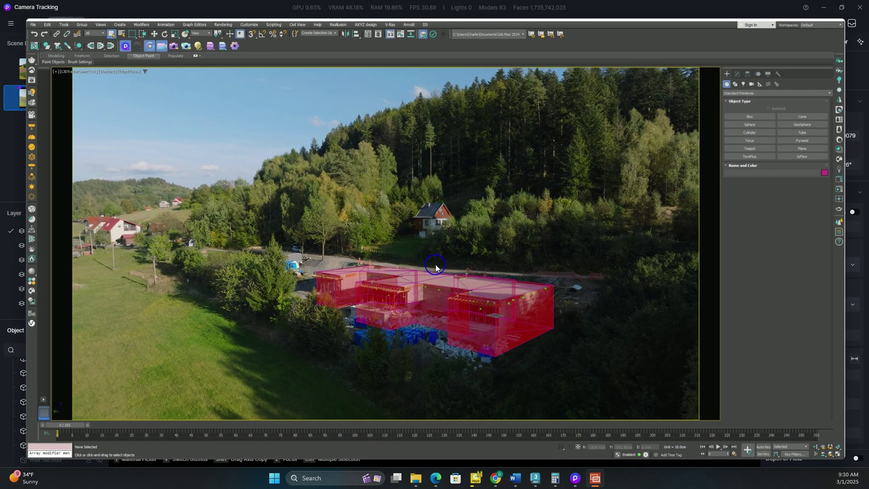
scroll(435, 263, down, 1)
scroll(436, 264, up, 1)
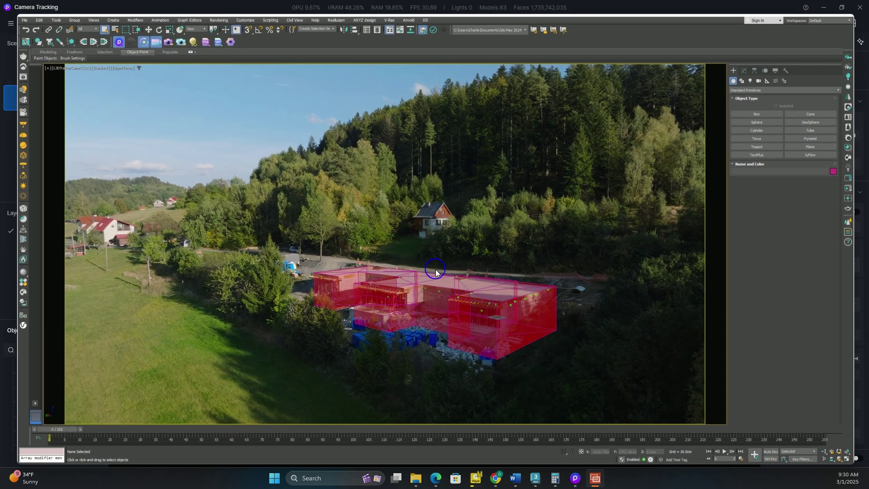
scroll(435, 267, up, 1)
scroll(435, 271, up, 2)
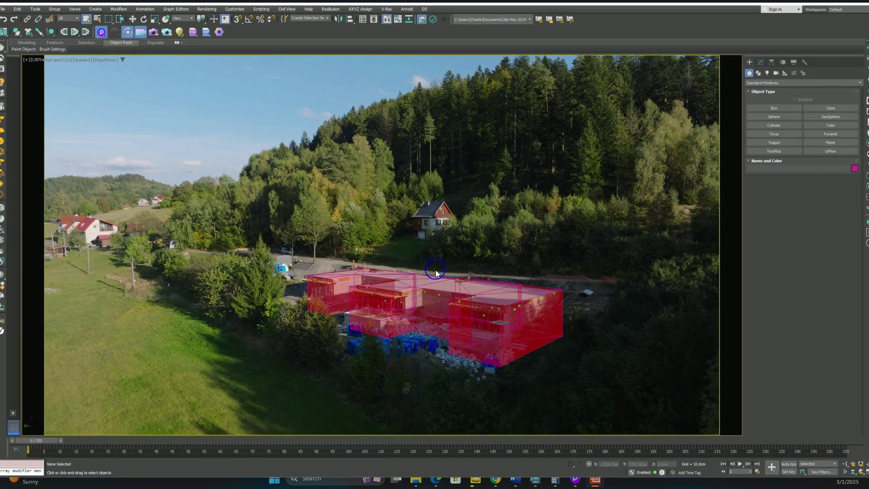
drag(435, 271, 394, 271)
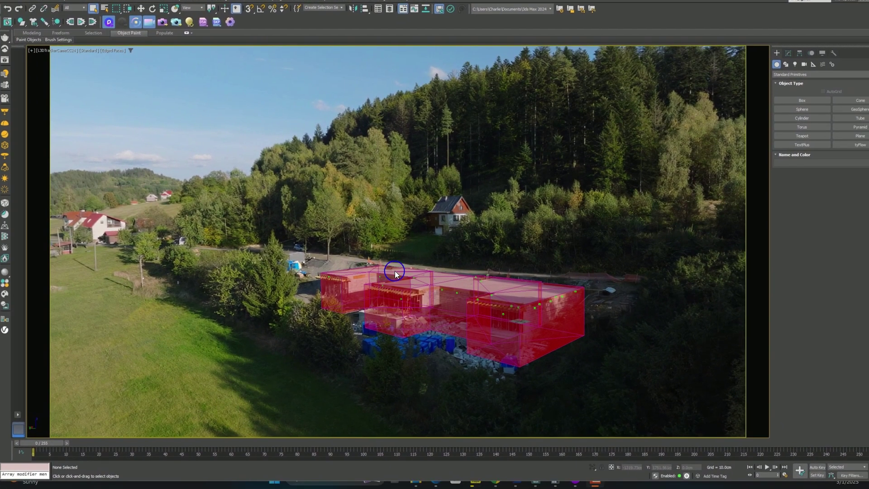
Step: Set the overlay's opacity to 50% and align its camera frame with the render viewport
right_click(406, 244)
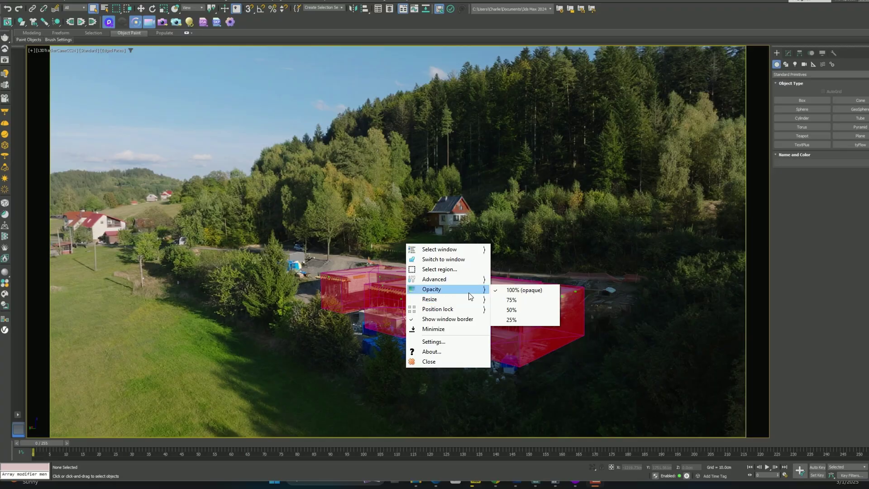
click(512, 309)
drag(471, 297, 492, 296)
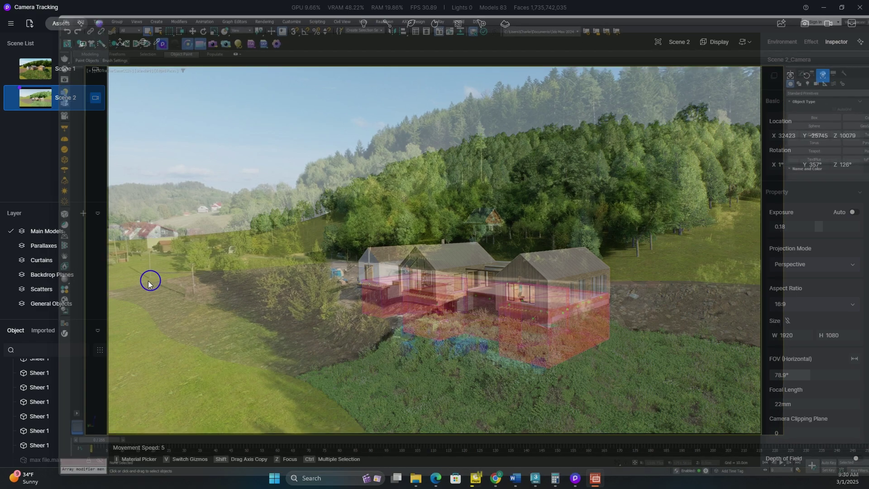
mouse_move(59, 264)
mouse_down()
mouse_move(107, 265)
mouse_move(57, 260)
mouse_up()
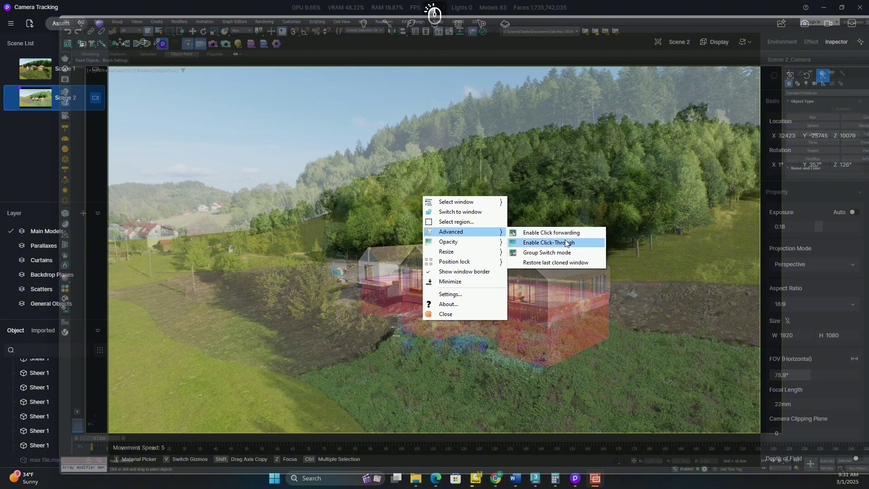
Step: Enable click-through on the overlay so the scene beneath it can be edited
click(564, 244)
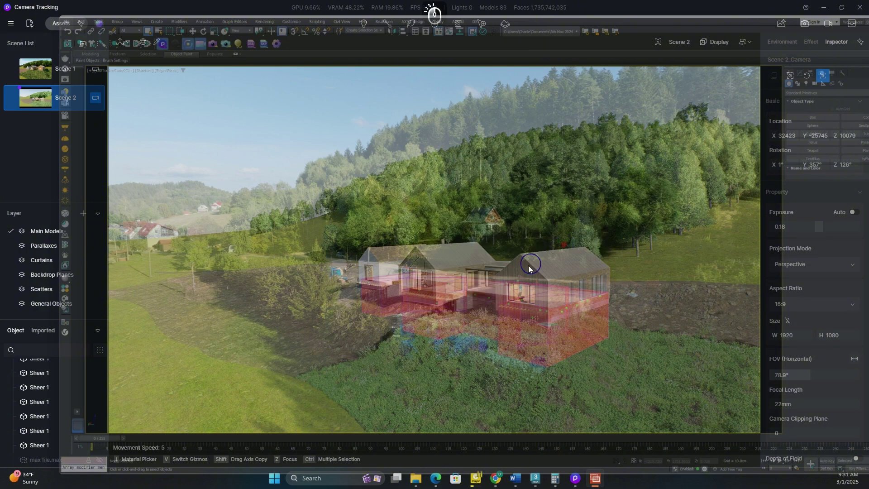
right_drag(380, 293, 390, 292)
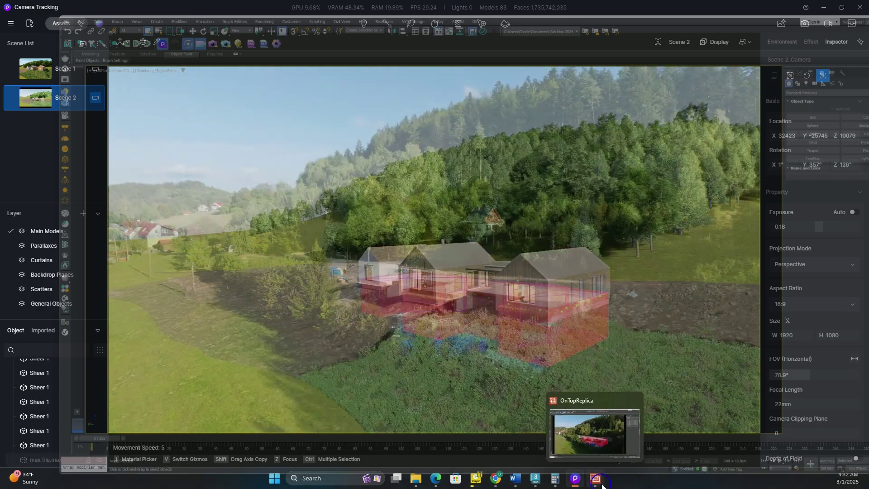
Step: Reactivate the click-through overlay, minimize it to uncover the scene, and restore it
right_click(491, 273)
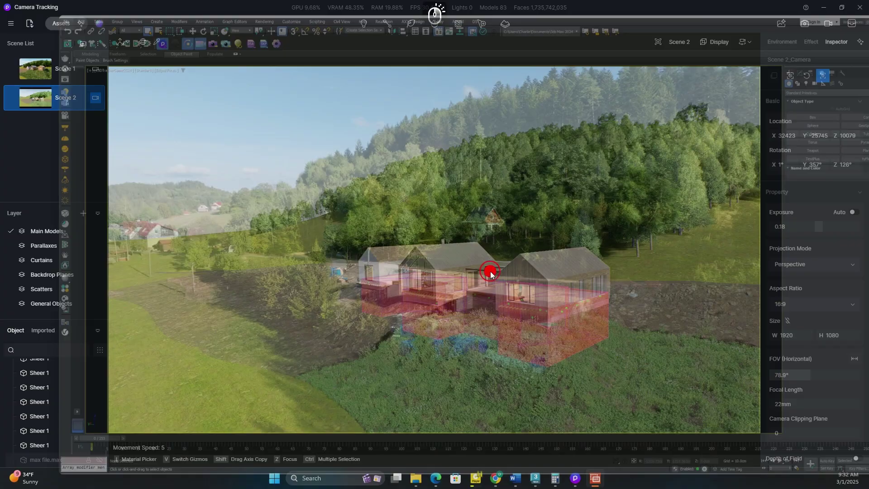
right_click(491, 272)
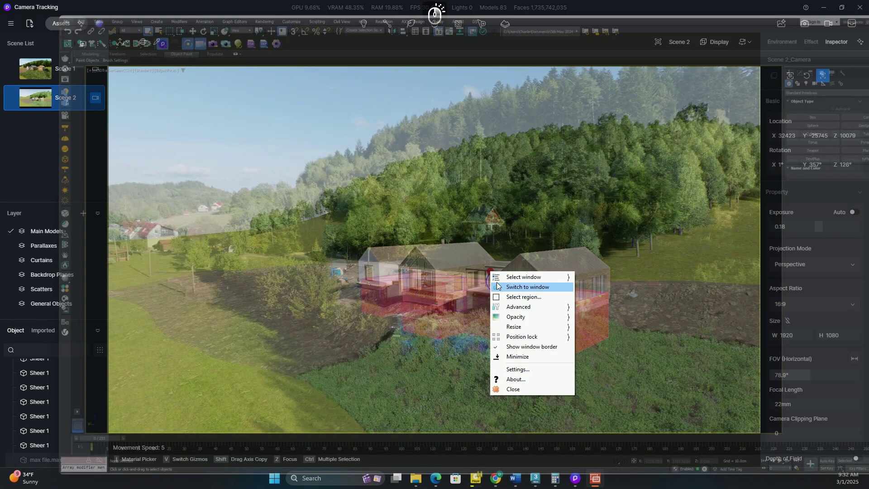
click(517, 357)
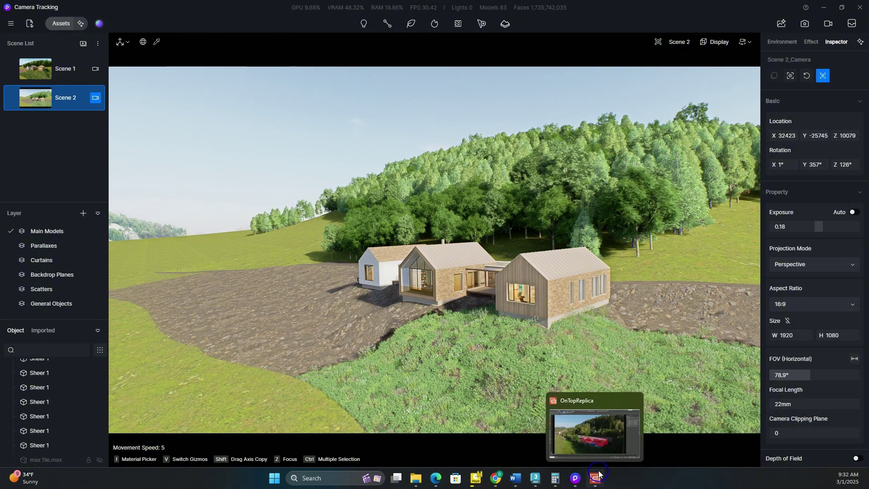
click(596, 442)
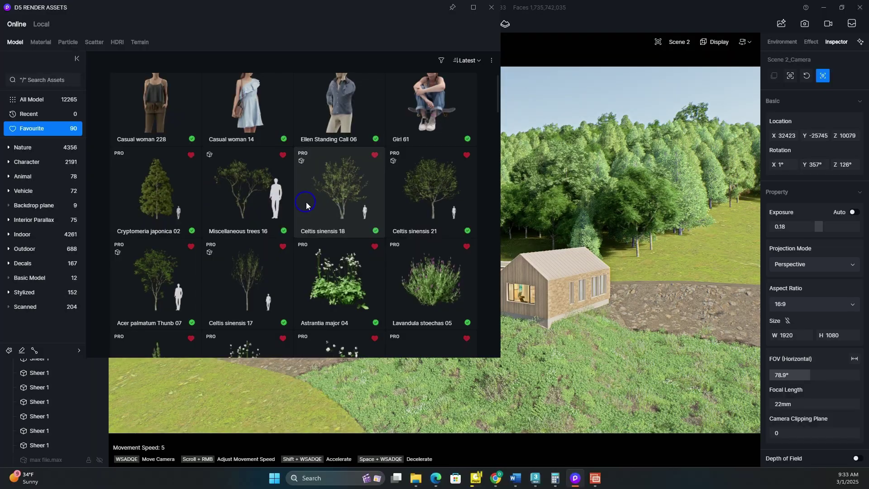
Step: Place Cryptomeria japonica 02, Quercus rubra 07 and 08, and Quercus alba 08 from the favourite models in front of the houses
scroll(305, 202, down, 1)
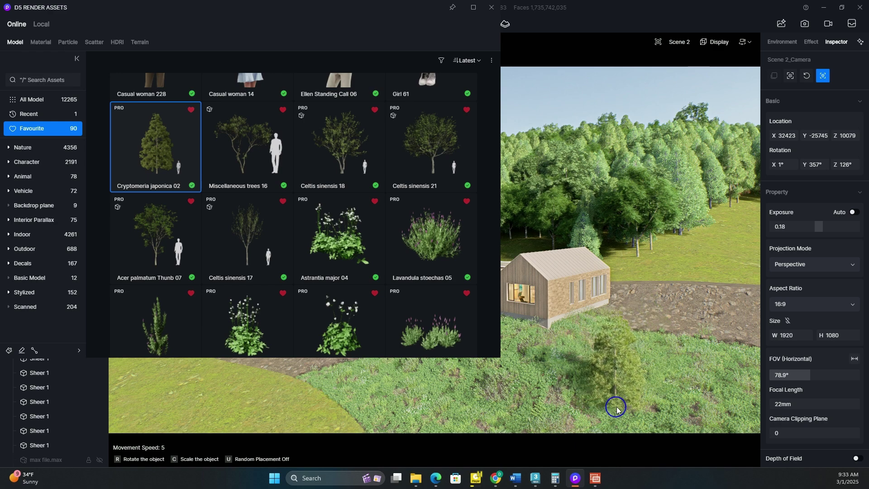
click(617, 409)
scroll(293, 215, down, 2)
click(233, 281)
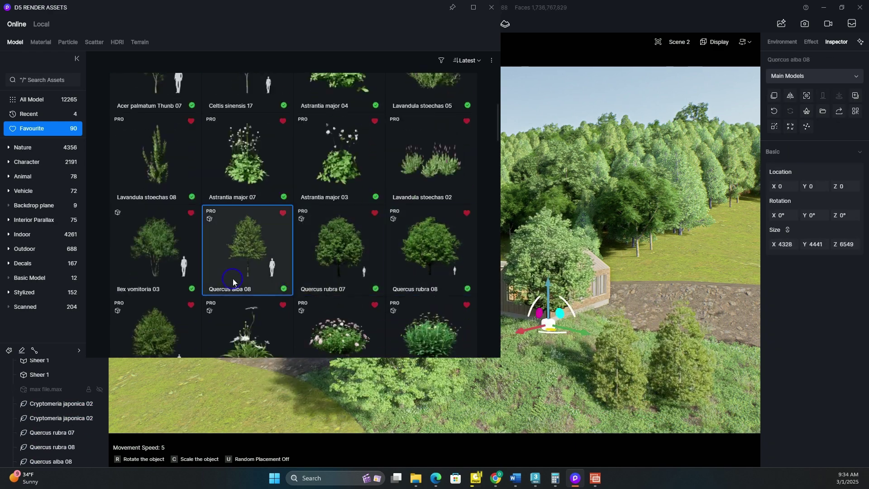
Step: Add Ulmus pumila bush02 and Cryptomeria japonica 01 from the favourites to the slope below the houses
scroll(233, 254, down, 3)
click(233, 254)
click(563, 389)
scroll(223, 252, down, 3)
click(247, 91)
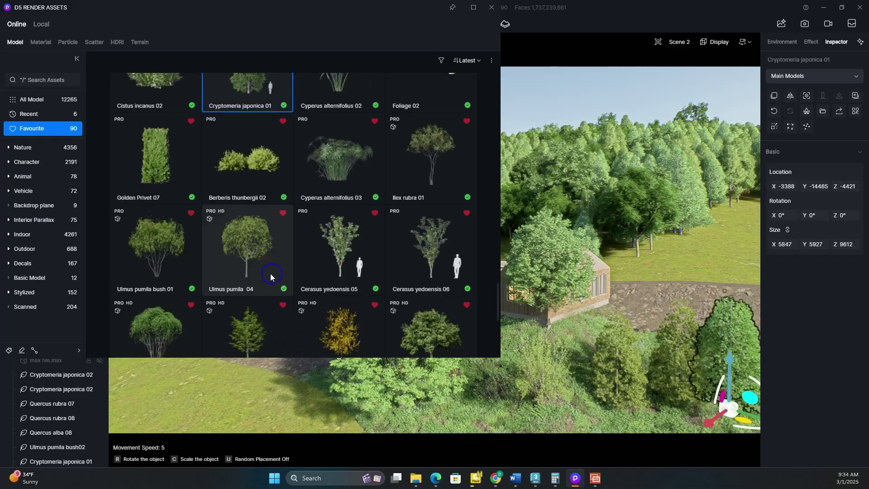
Step: Add the Ulmus pumila 04 and Ulmus pumila bush 01 trees to the foreground
click(270, 274)
scroll(224, 298, down, 1)
click(156, 163)
click(552, 408)
Step: Place Ligustrum obtusifolium, Ligustrum vicaryi Rehder and Broadleaf 52 in the foreground planting
scroll(247, 227, down, 4)
click(247, 221)
click(213, 398)
click(155, 221)
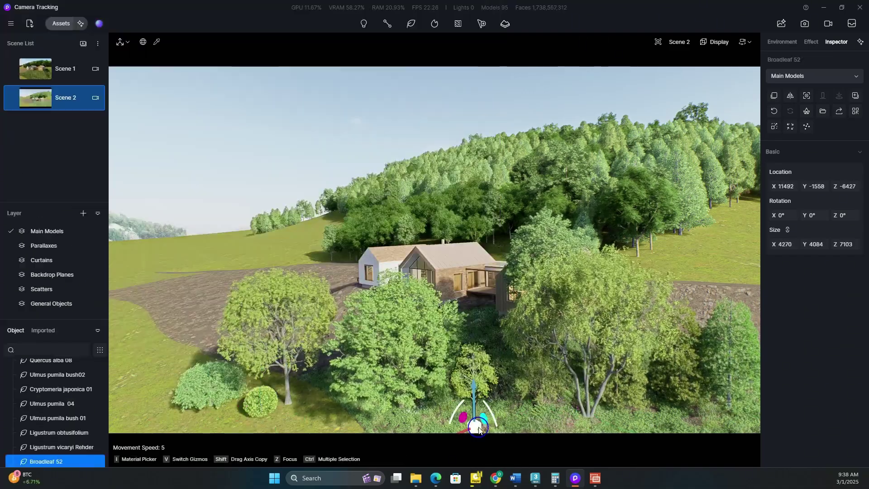
Step: Scale, duplicate and arrange the placed trees into a dense belt in front of and beside the houses
key(v)
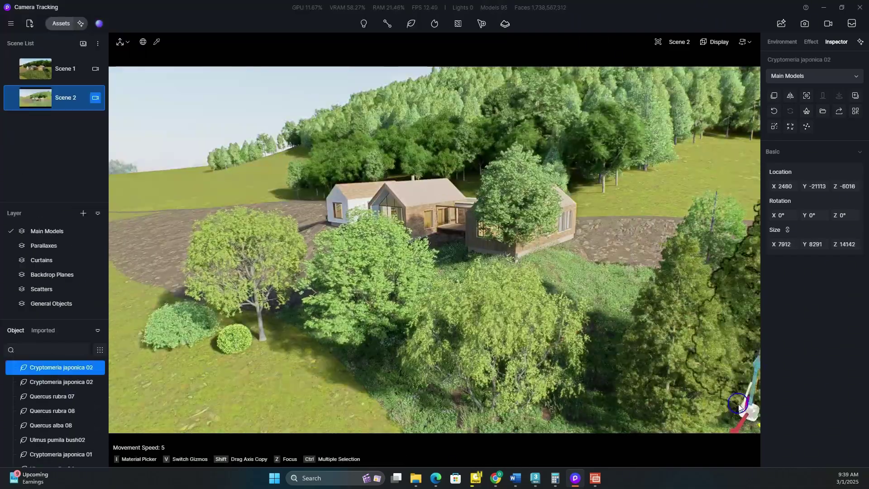
click(386, 340)
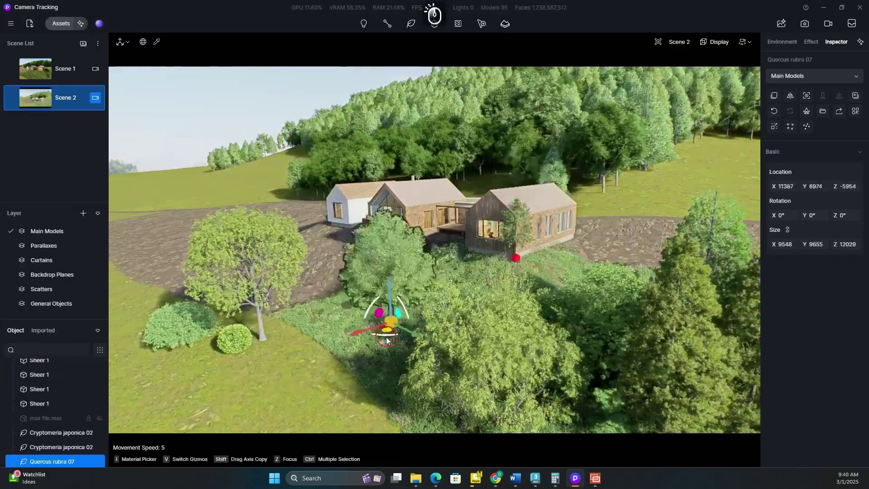
click(288, 379)
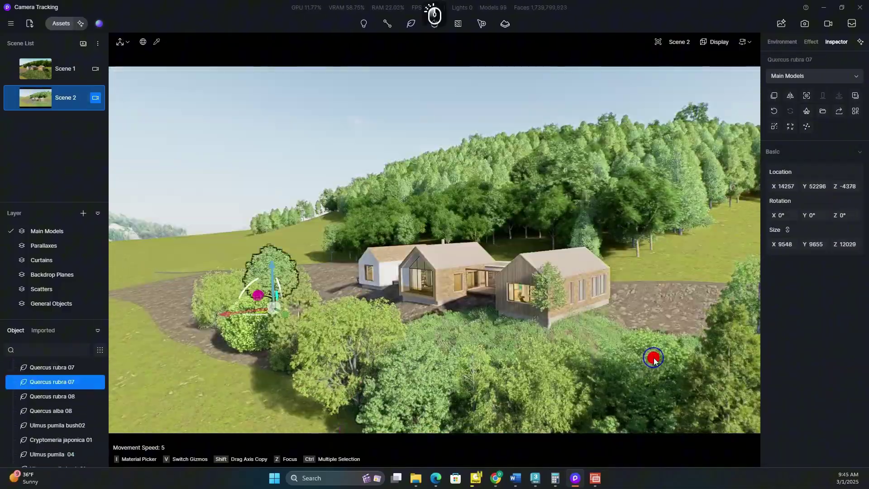
click(80, 406)
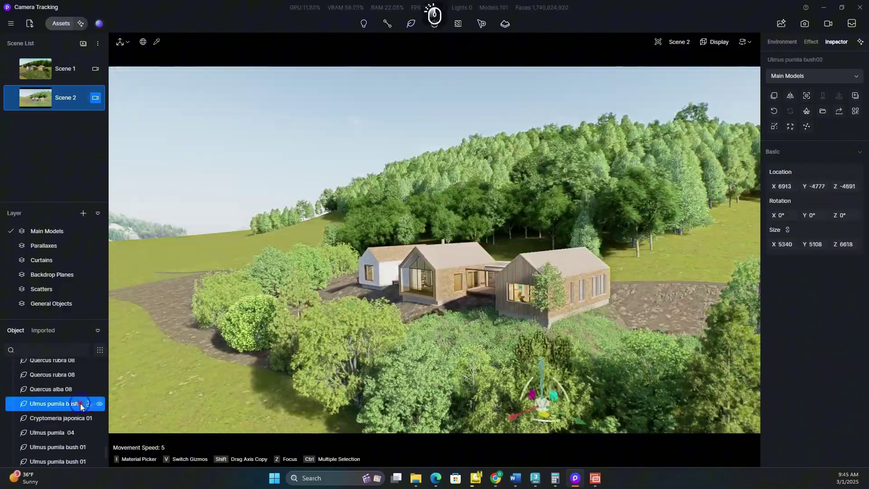
key(v)
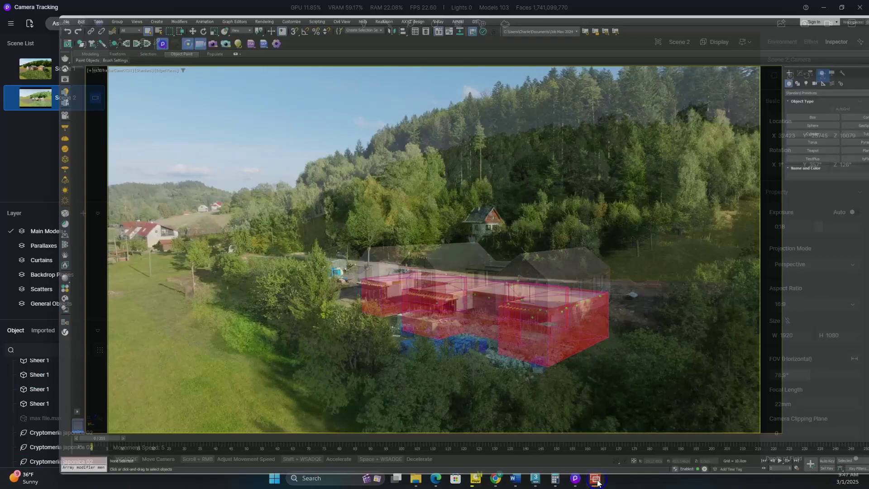
Step: Minimize the reference overlay and adjust the Quercus rubra 07 and Cryptomeria japonica 02 trees at the belt's front edge
right_click(598, 298)
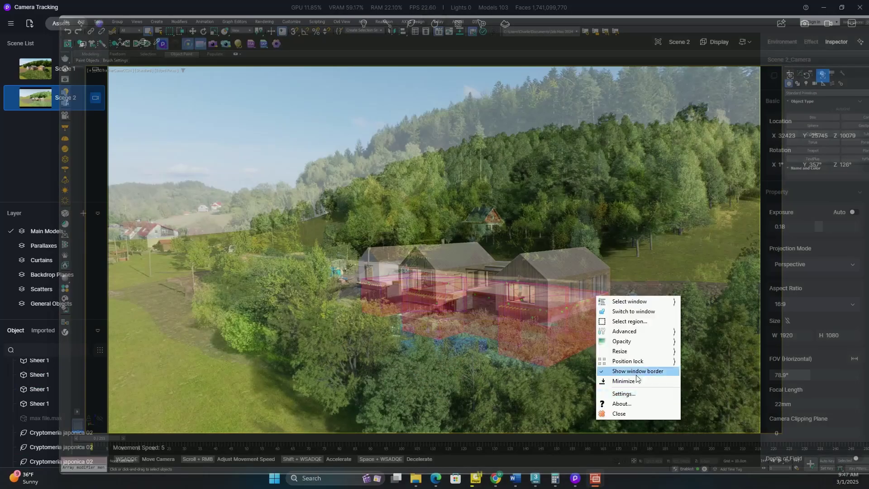
click(624, 381)
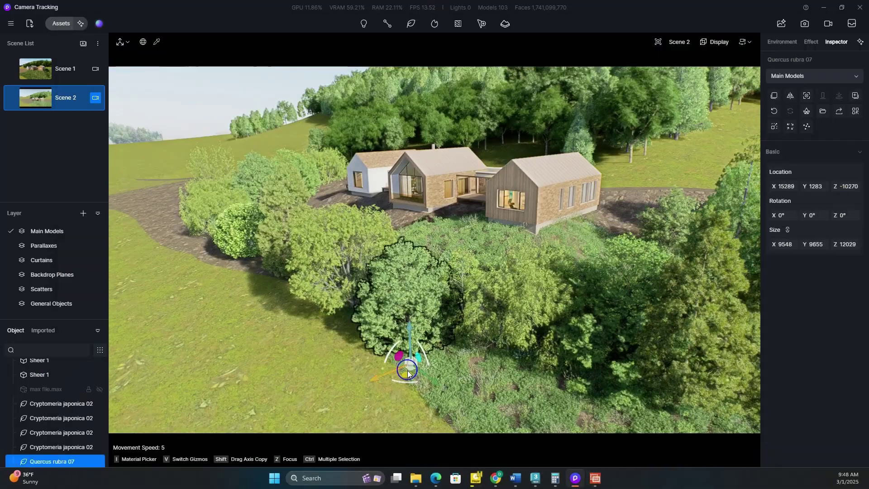
click(463, 306)
key(v)
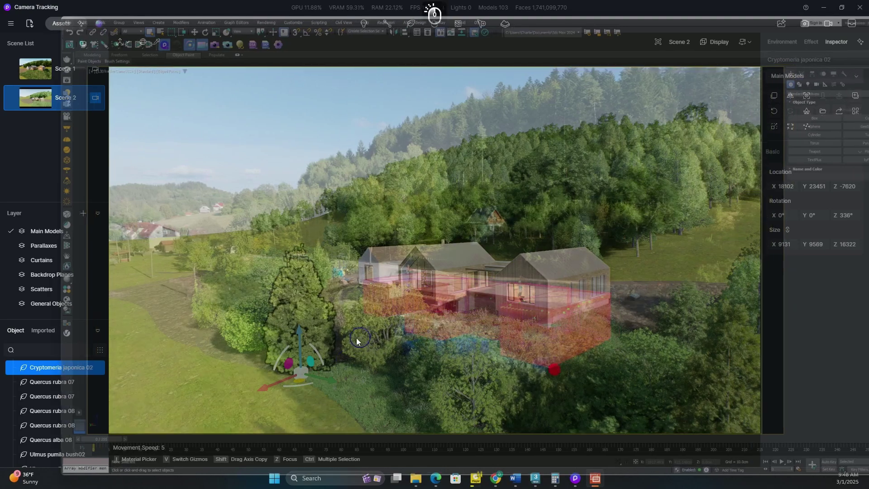
Step: Reposition Ulmus pumila 04 and the bushes at the belt's far end to match the vegetation in the footage
key(v)
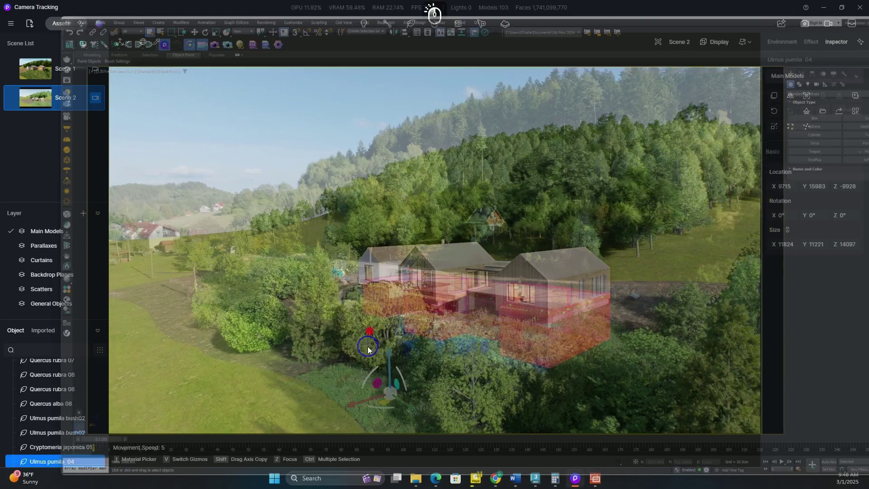
click(229, 334)
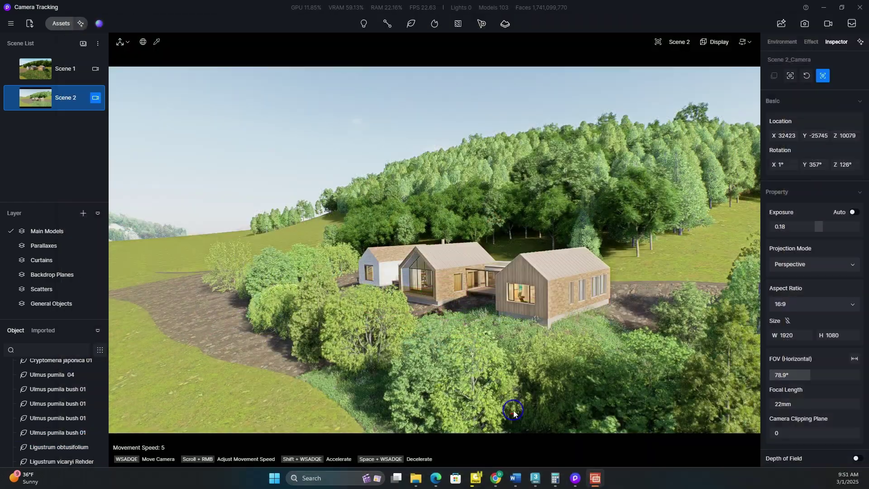
click(264, 278)
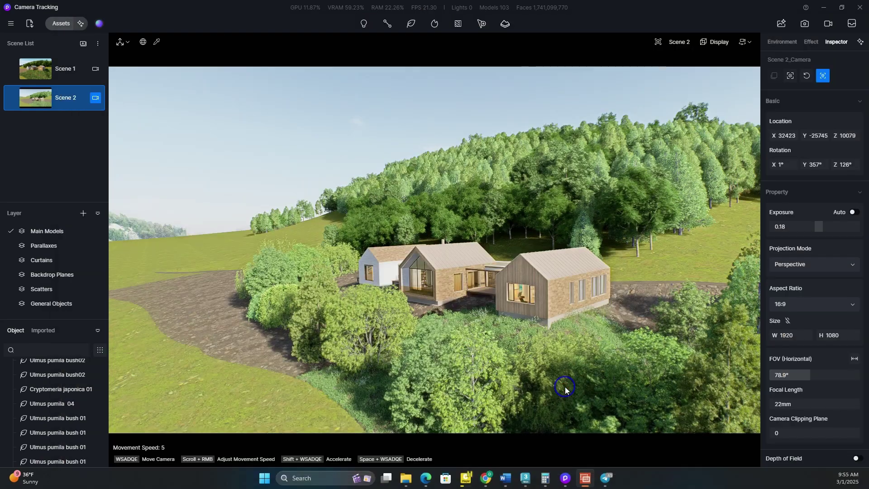
click(303, 256)
click(330, 268)
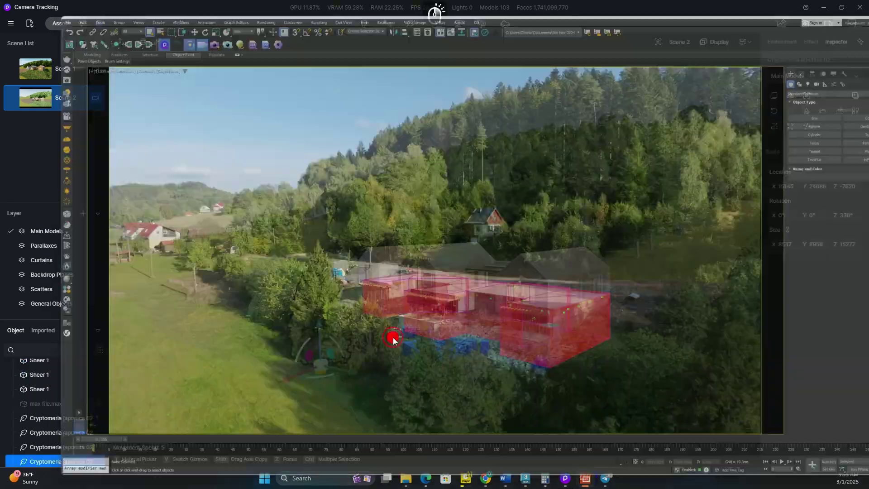
Step: Add copies of Cryptomeria japonica 02 with a 34° Z rotation beside the nearest house to match the footage
click(298, 272)
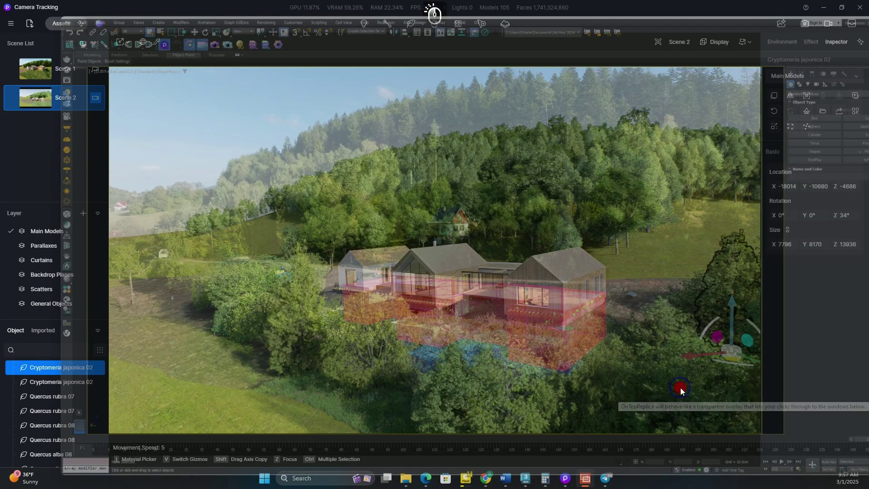
click(680, 389)
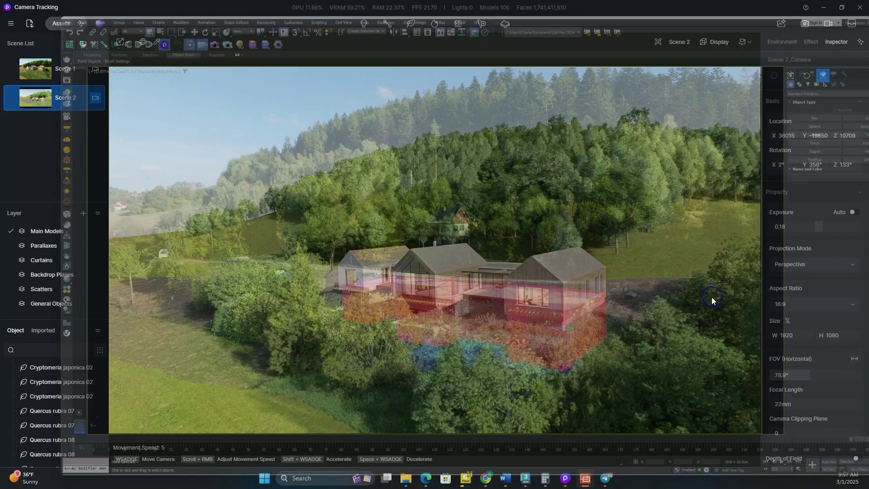
click(724, 329)
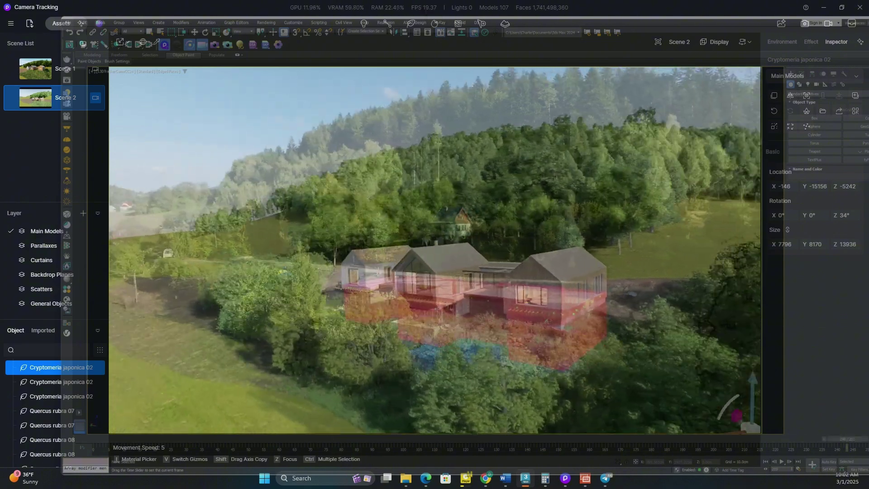
Step: Move the Cryptomeria japonica 02 copy to X -3809, Y -12587, Z -4765 and compare it with the footage at different overlay opacities
shift+drag(743, 409, 730, 410)
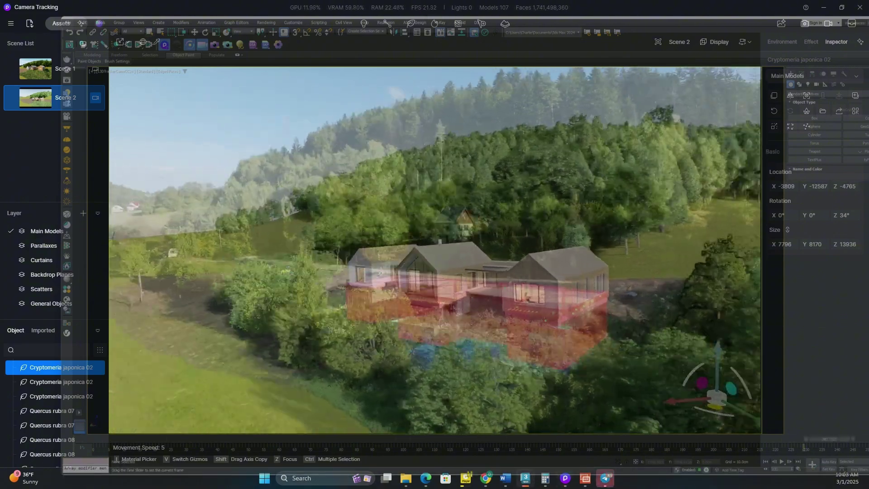
click(487, 260)
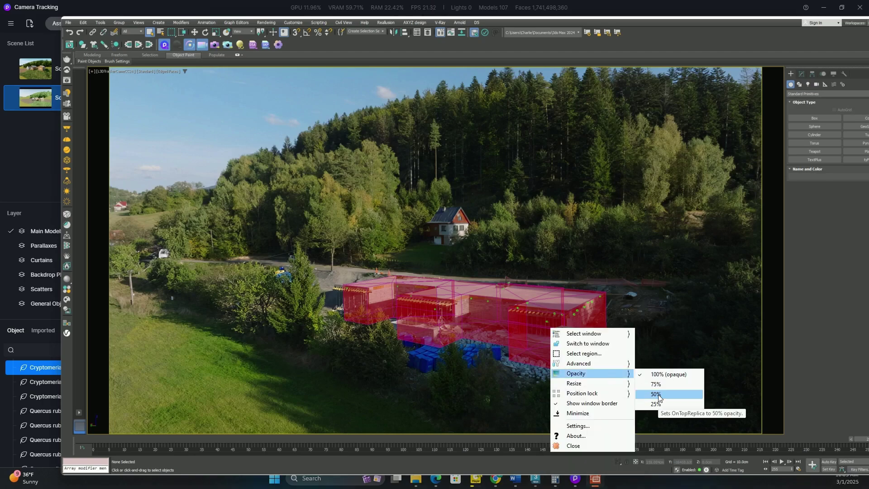
click(575, 353)
click(679, 399)
right_click(688, 278)
click(686, 291)
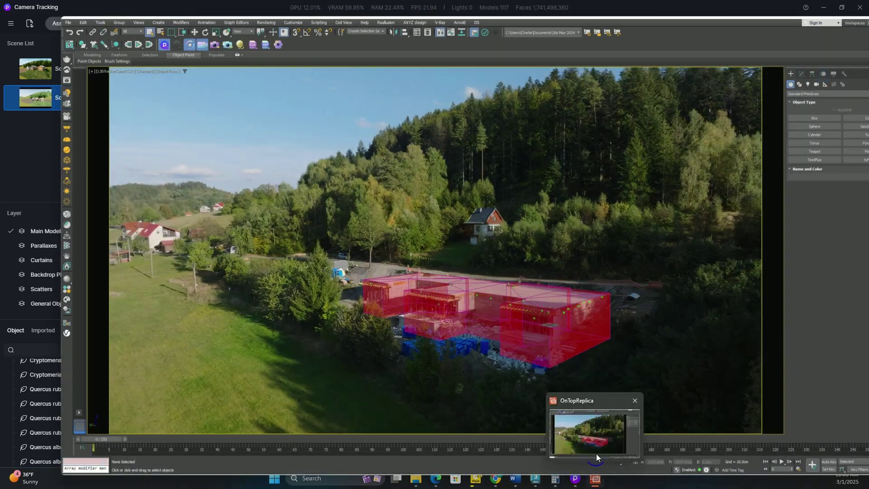
click(594, 481)
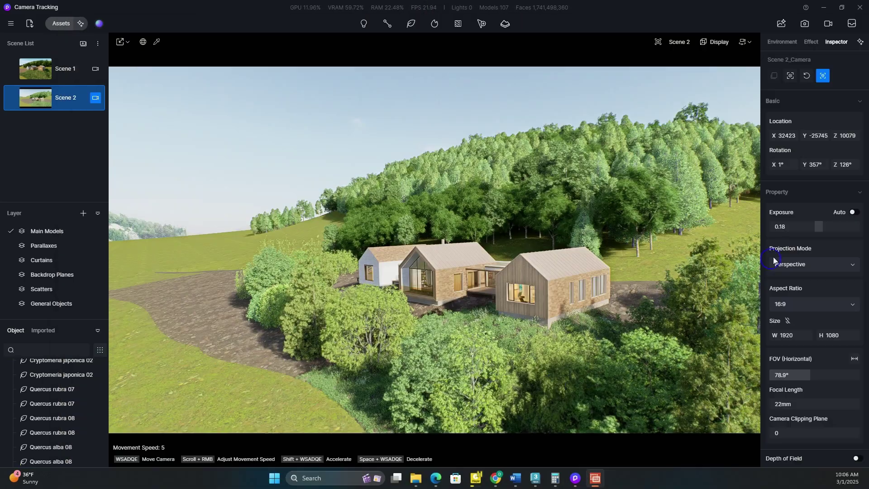
Step: Duplicate bushes along the belt and lower Ulmus pumila 04 to Z -11187 in front of the houses
key(w)
key(shift+a)
click(484, 203)
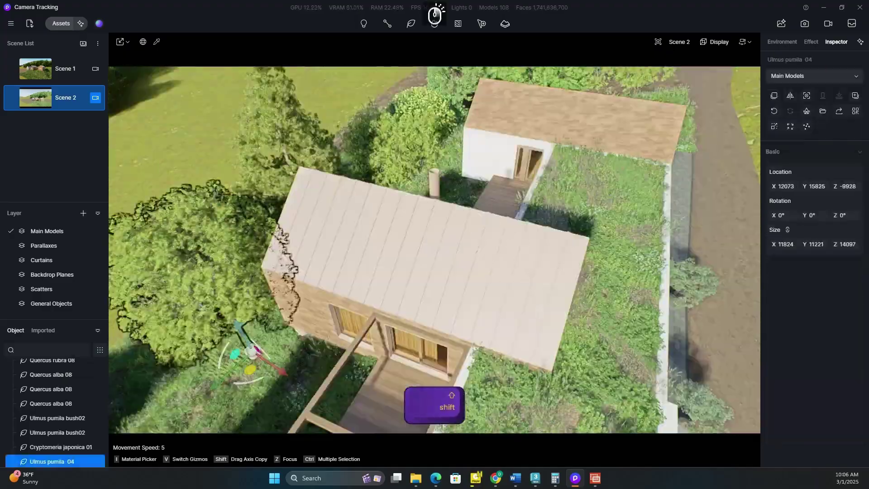
key(ctrl+d)
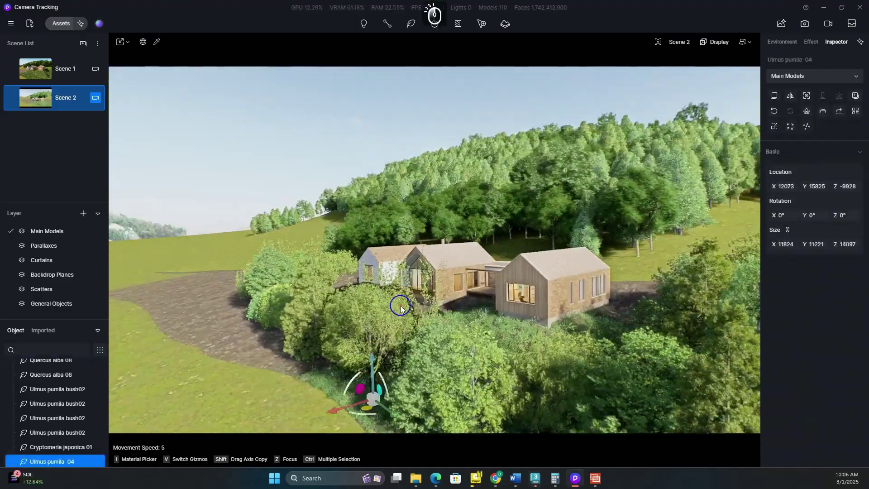
click(406, 417)
key(shift+a)
key(shift+s)
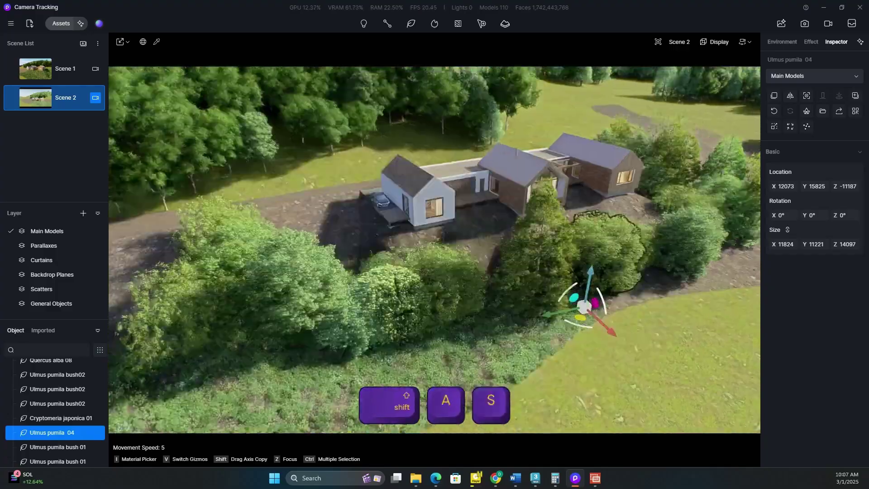
key(shift+d)
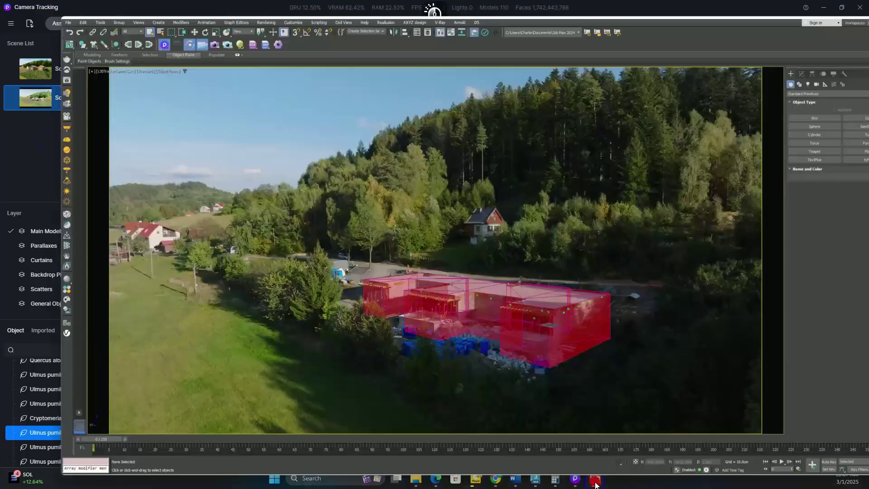
Step: Compare the planting with the tracked footage at several overlay opacities and timeline frames, using click forwarding on the overlay
right_click(525, 276)
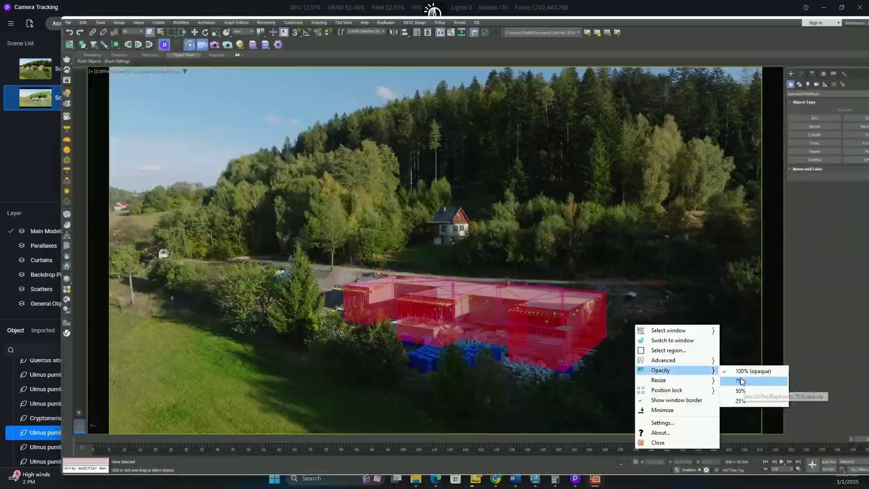
click(739, 382)
right_click(689, 311)
click(734, 392)
drag(451, 443, 756, 445)
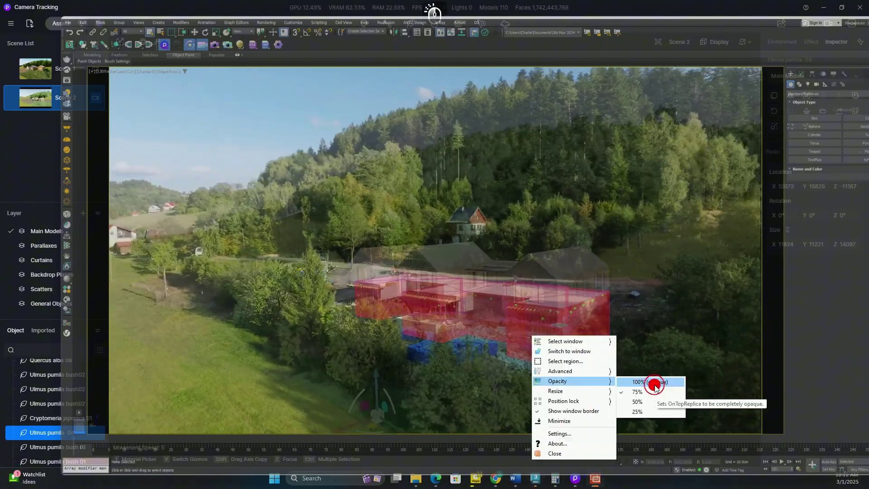
click(763, 399)
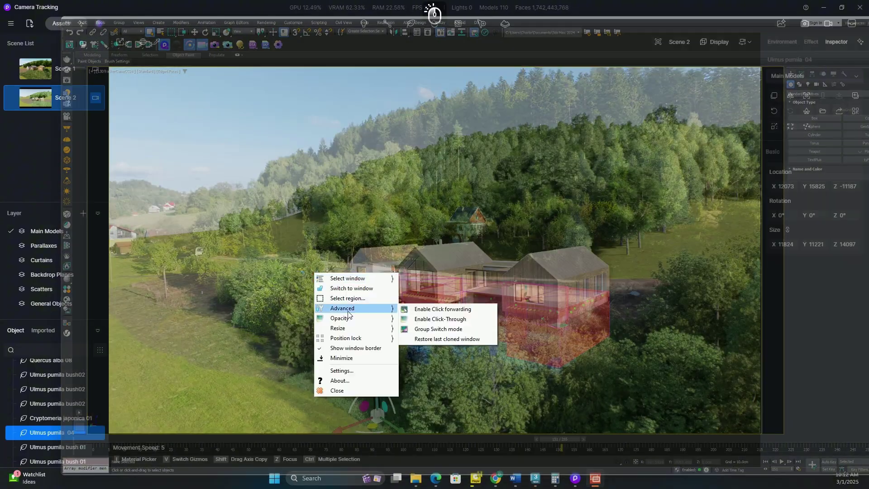
click(418, 310)
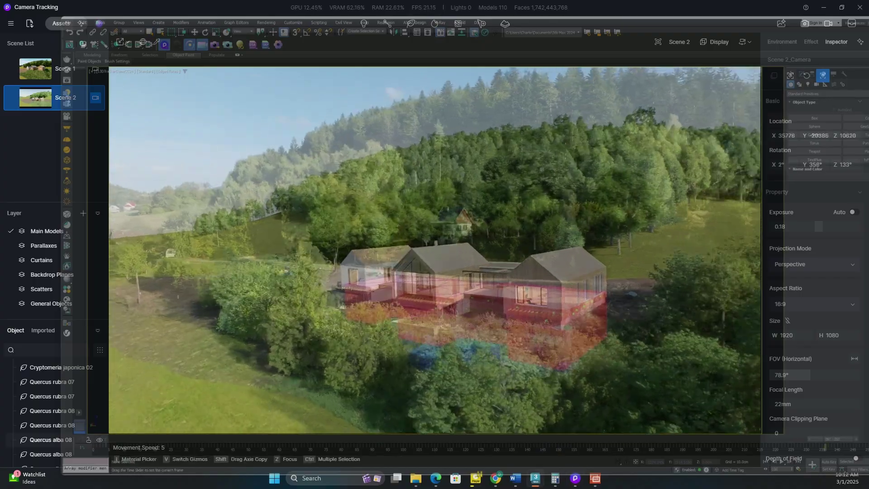
right_click(571, 390)
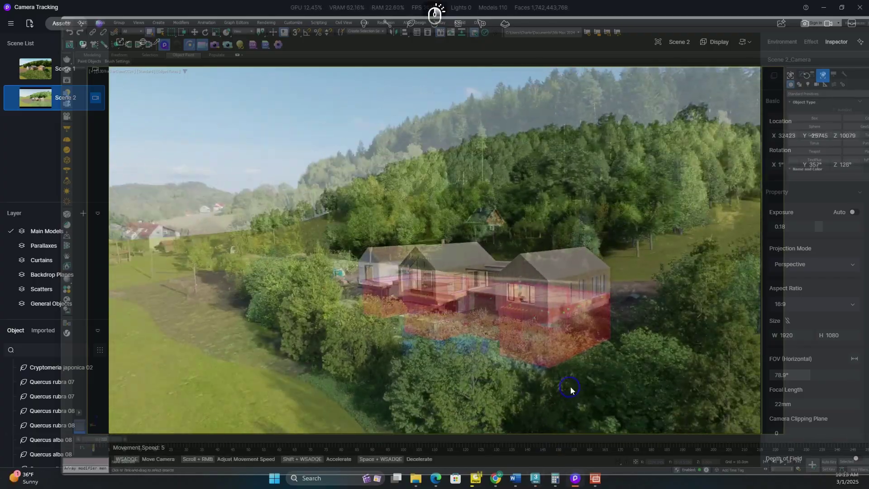
Step: Duplicate a plant at the belt's far end and adjust Quercus rubra 07 and Ligustrum vicaryi Rehder to match the footage
right_drag(571, 390, 343, 318)
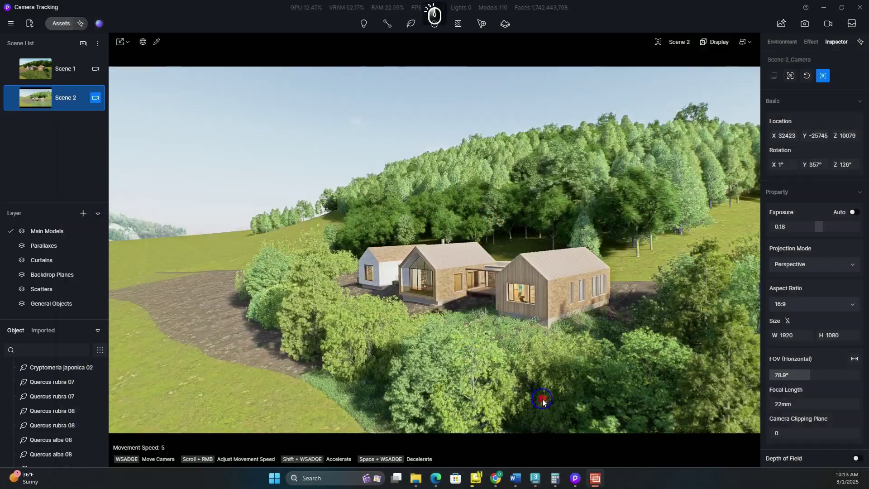
key(a)
key(w)
click(221, 324)
key(ctrl+d)
key(shift+a)
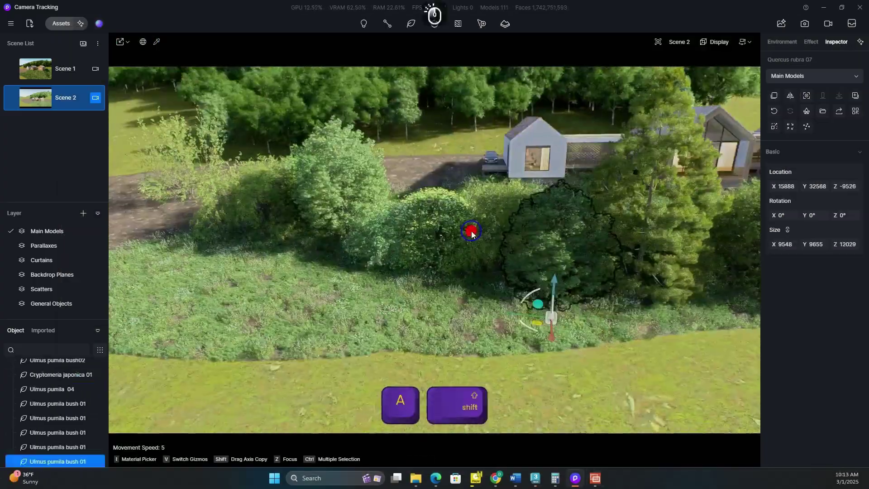
click(471, 232)
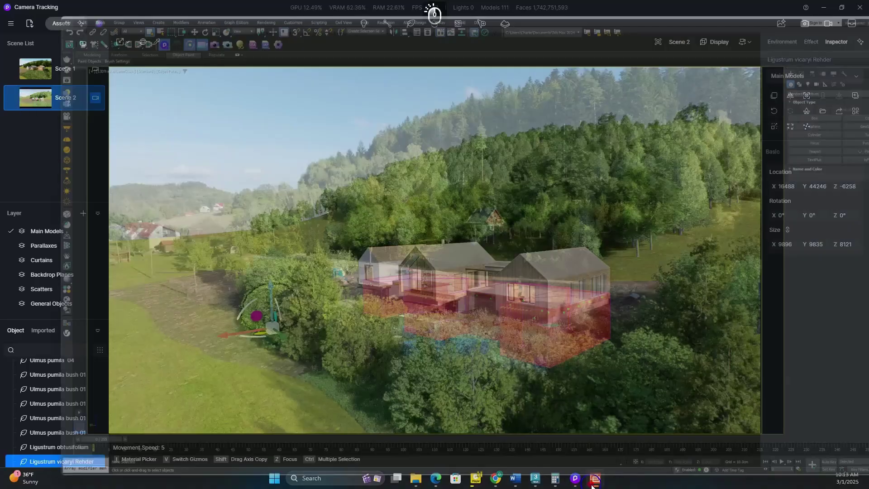
Step: Minimize the reference overlay and place an Ulmus pumila bush 01 beside the farthest house at X -7370, Y 57490
right_click(667, 343)
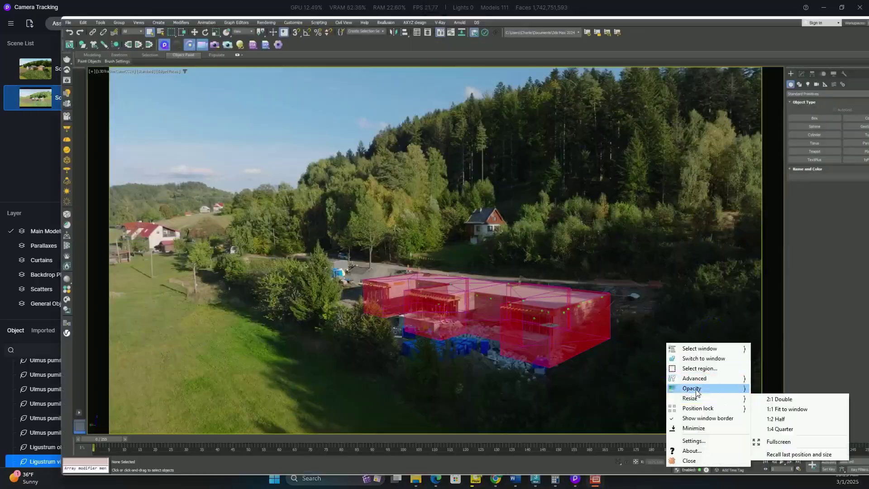
click(694, 428)
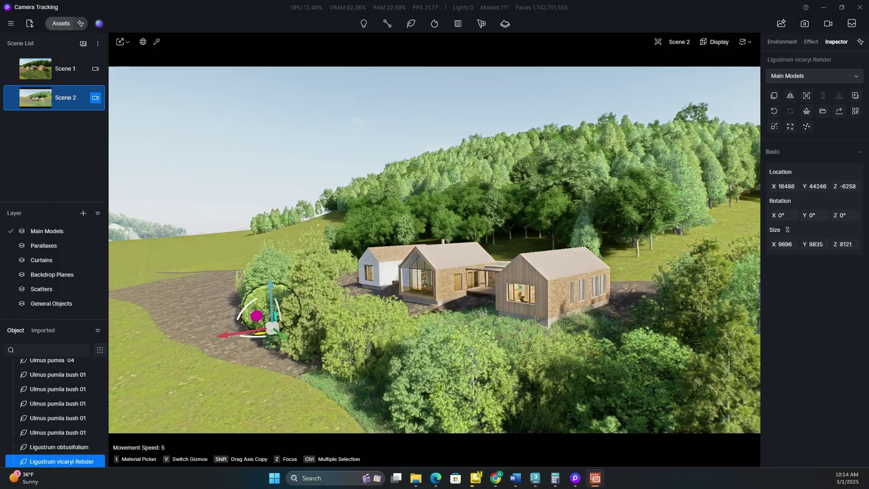
key(w)
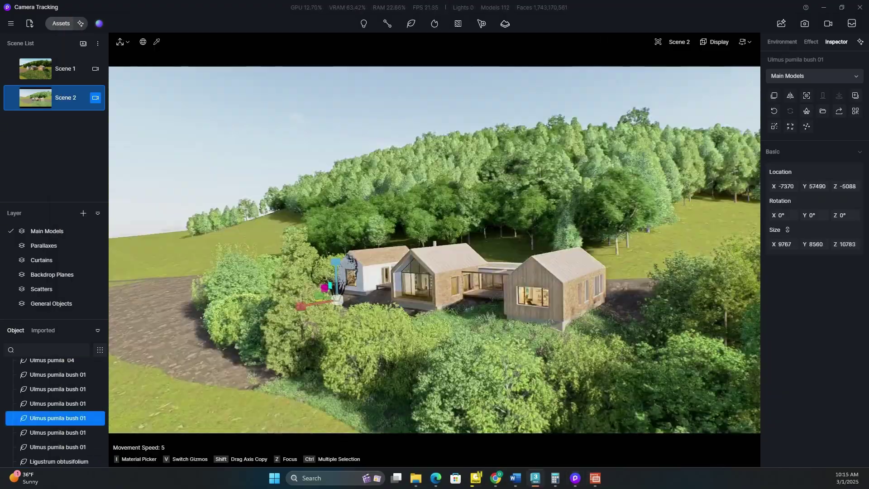
key(Escape)
click(382, 386)
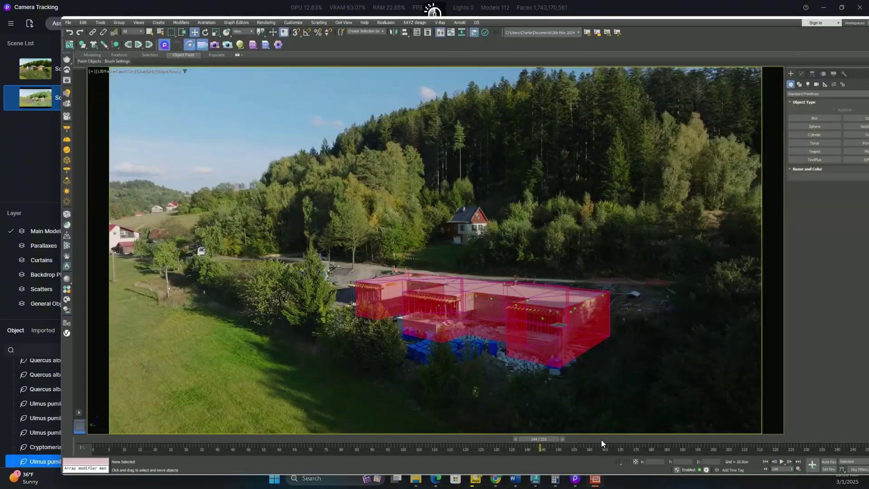
Step: Apply the Camera Tracking path preset to line the dirt road behind the nearest house with vegetation
mouse_move(595, 479)
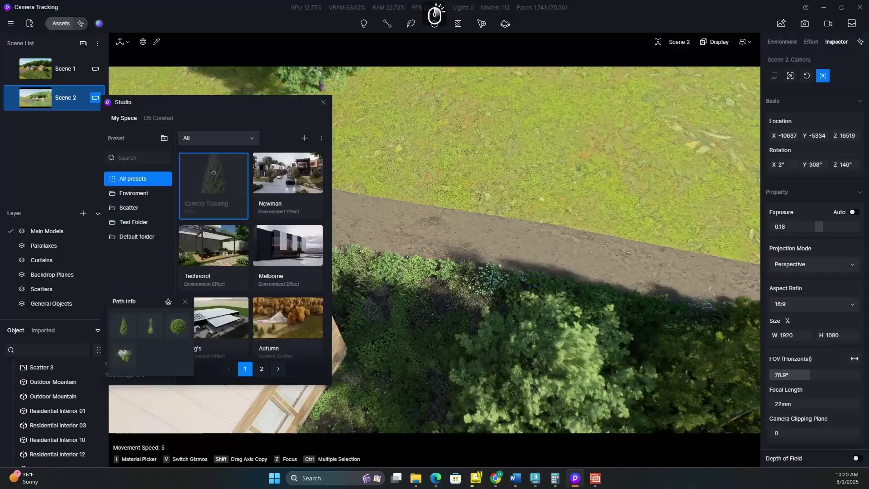
click(744, 413)
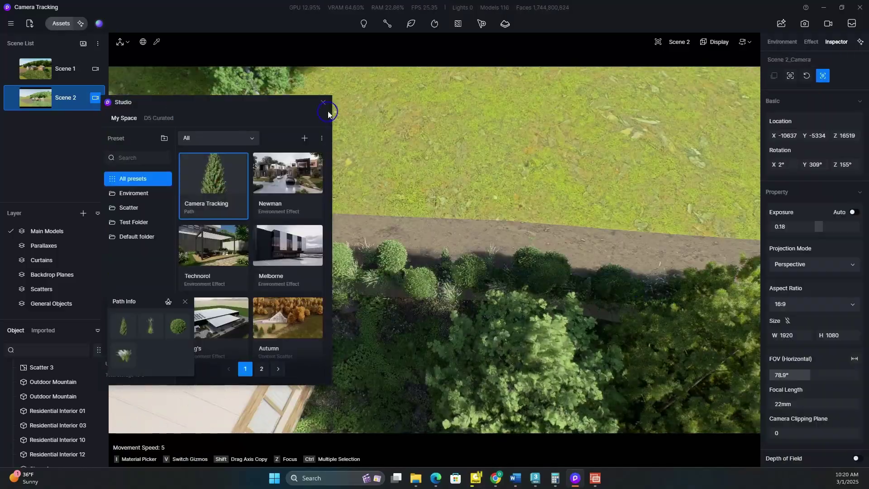
key(w)
key(q)
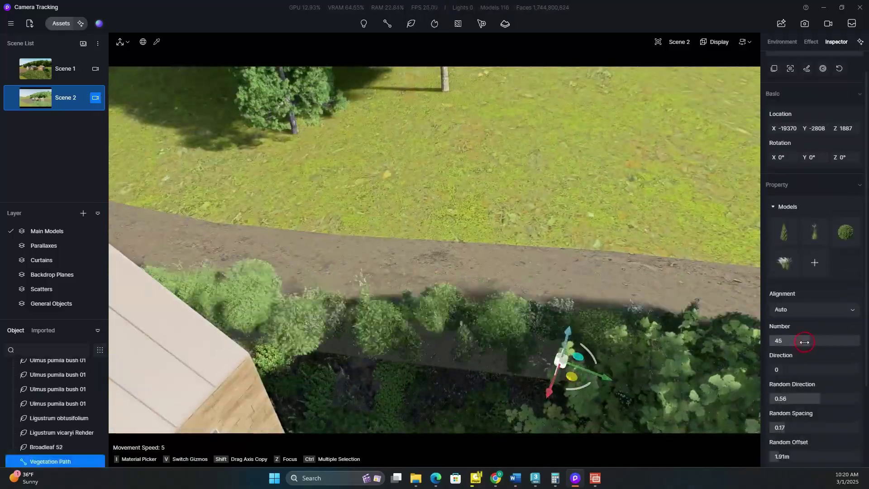
Step: Set the vegetation path to 48 plants with random direction 0.76 and random size 0.77, enlarging the plants to match the overlay
click(829, 316)
drag(829, 315, 841, 315)
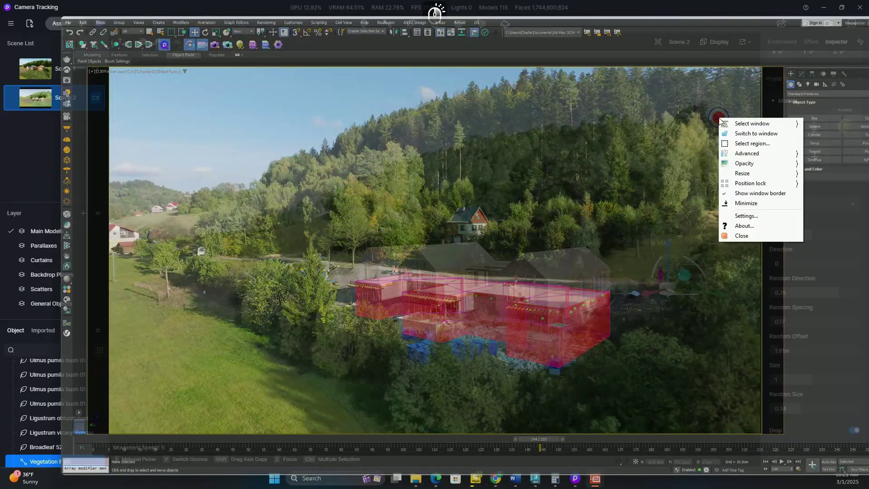
click(650, 281)
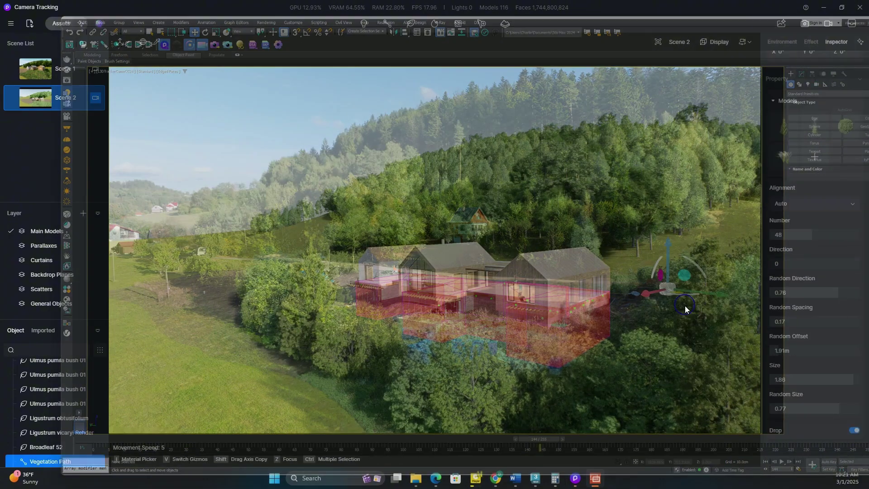
Step: Duplicate the raised Cryptomeria japonica 02 into a row of floating trees outside the Scene 2 view
key(w)
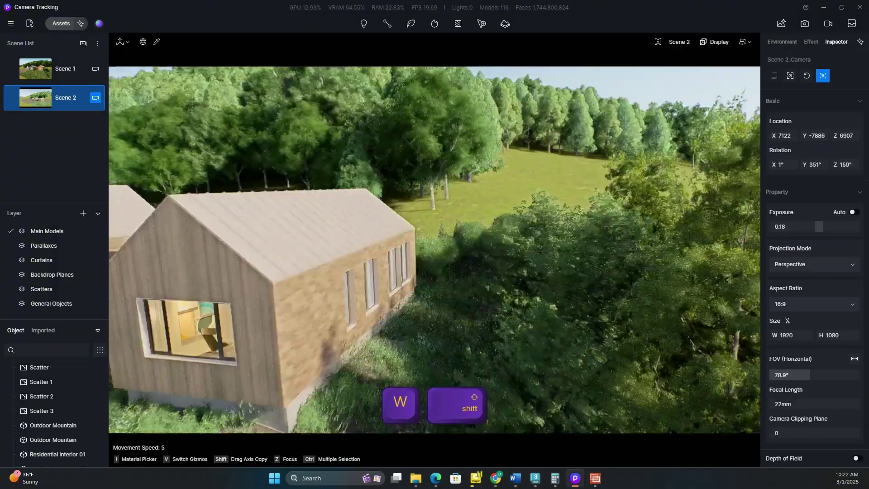
key(s)
key(s)
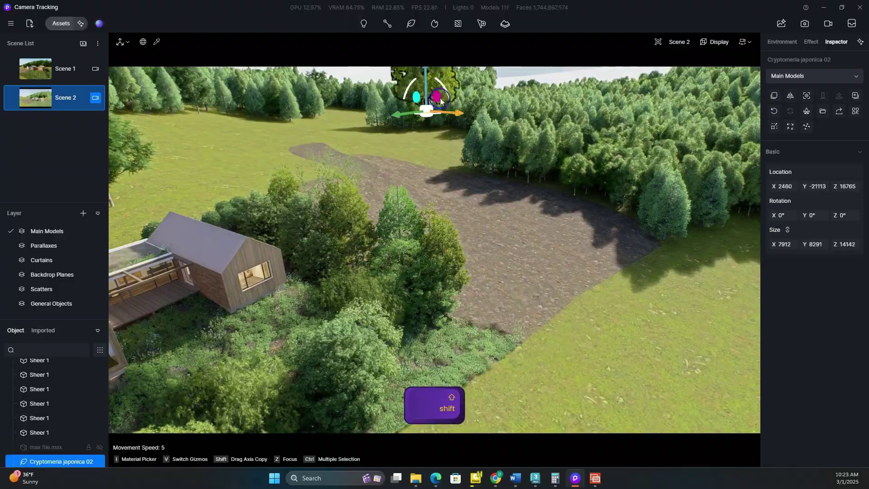
shift+drag(436, 93, 607, 248)
key(s)
key(d)
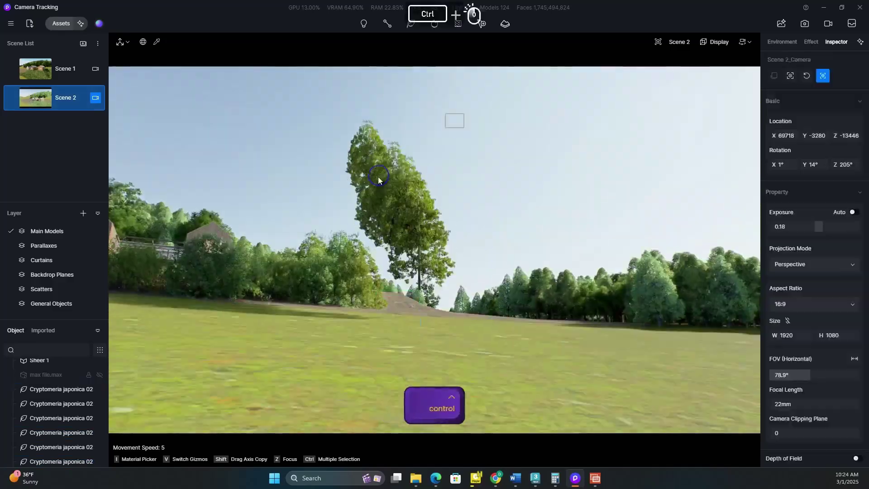
Step: Group the floating Cryptomeria japonica 02 trees and duplicate the group to extend the raised row
ctrl+click(424, 212)
key(ctrl+g)
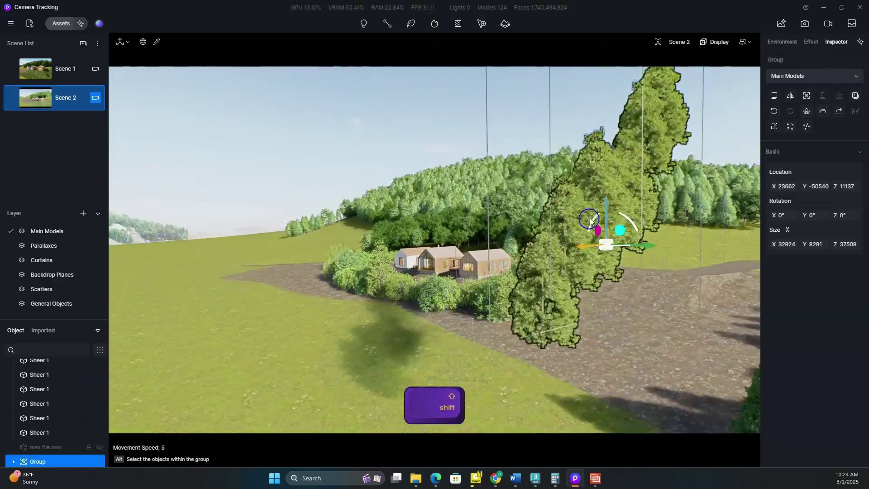
shift+drag(611, 237, 595, 255)
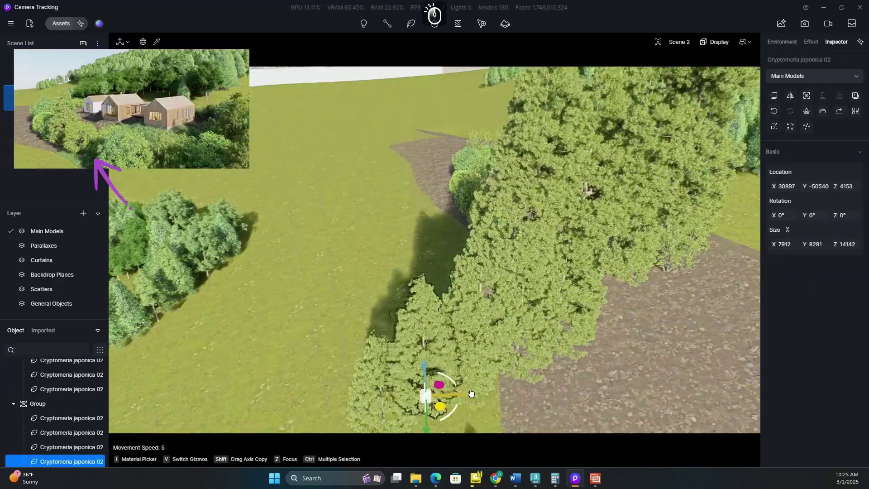
Step: Leave the Scene 2 camera view for a free view with its preview and delete one floating Cryptomeria japonica 02
click(659, 42)
key(s)
key(a)
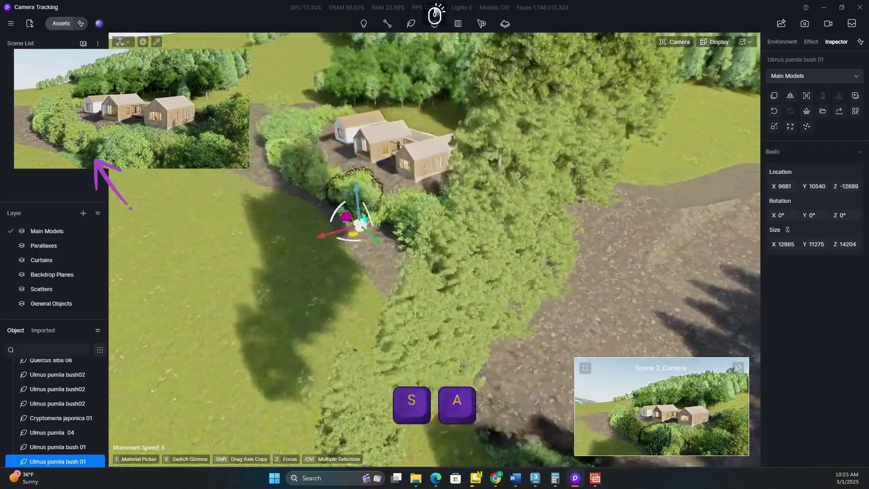
click(419, 229)
key(w)
key(d)
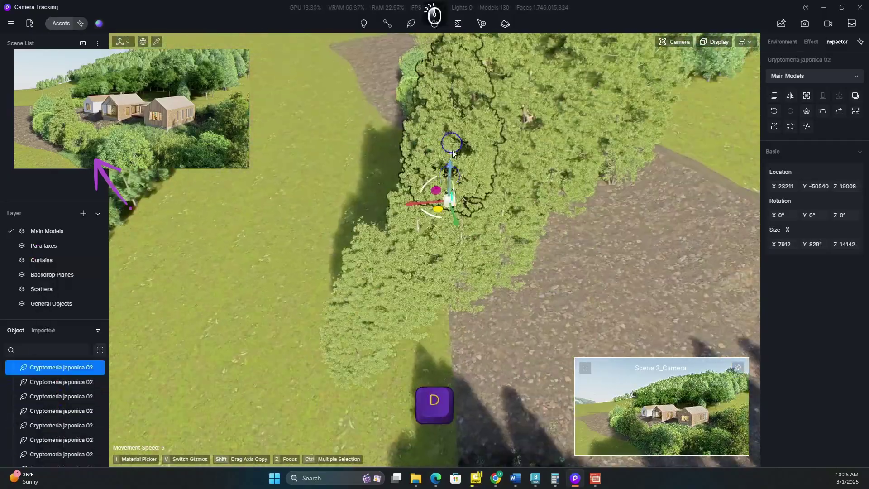
key(s)
key(Delete)
Step: Add more floating Cryptomeria japonica 02 copies, group them and place a duplicate group at X -11218, Y -50582, Z 9067
key(d)
key(ctrl+v)
key(a)
key(e)
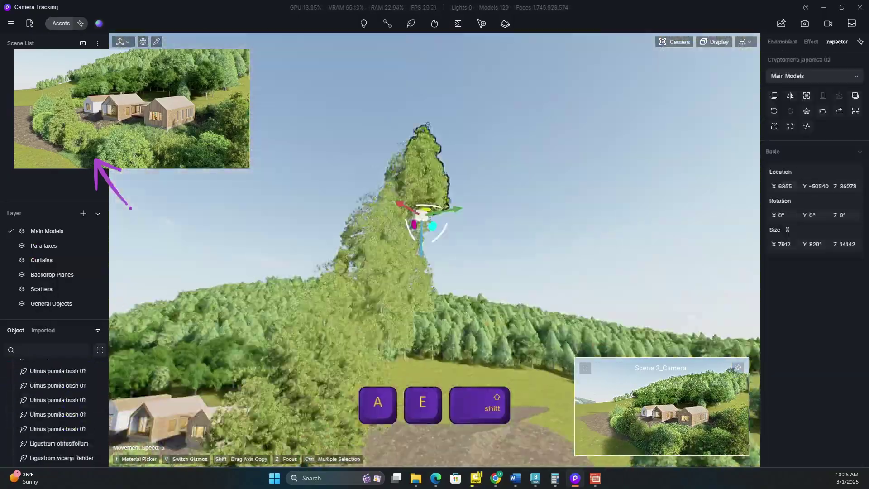
key(q)
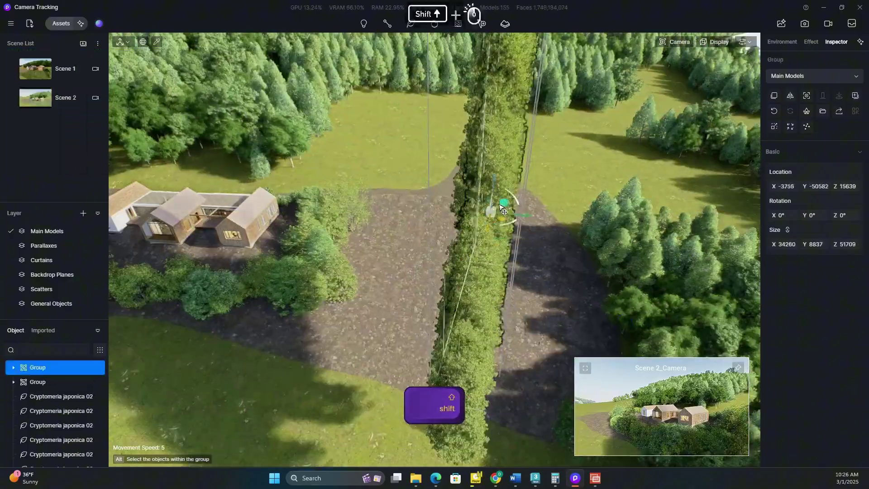
shift+drag(503, 212, 502, 259)
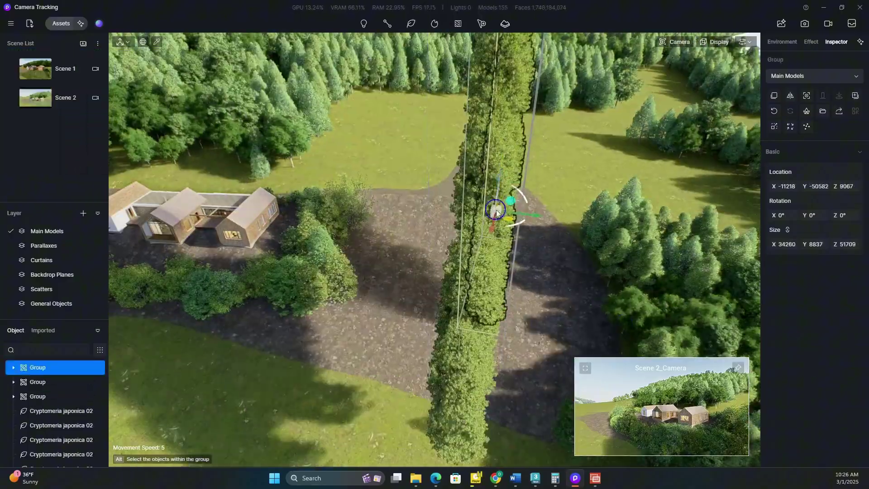
Step: Select a single Cryptomeria japonica 02 inside the floating group, at X -4548, Y -50540, Z 20280, and delete it
key(w)
key(d)
key(s)
alt+click(356, 257)
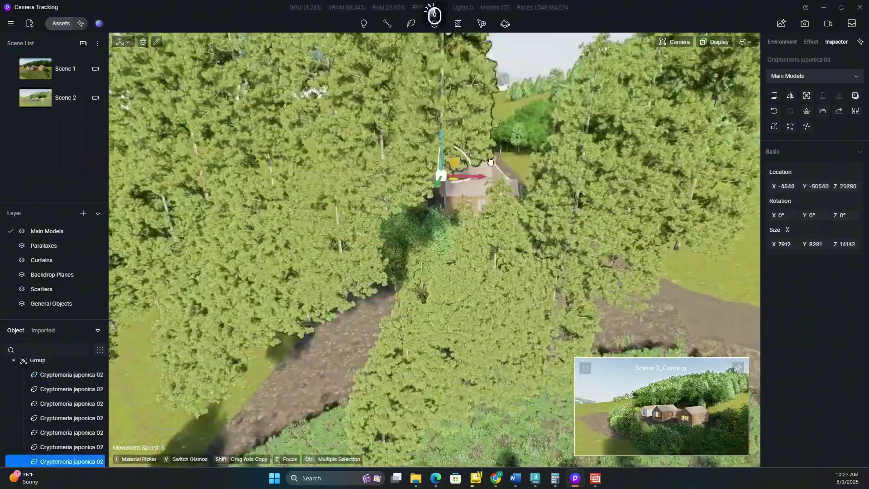
key(shift+s)
key(Delete)
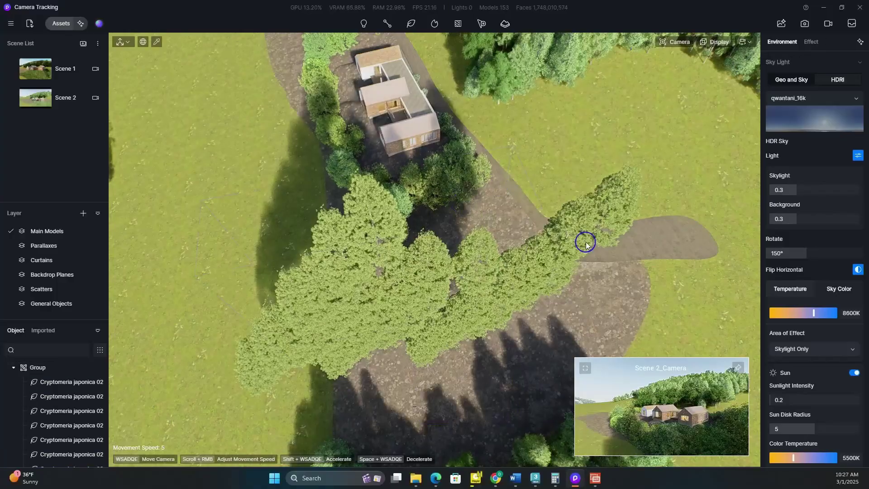
Step: Pick another Cryptomeria japonica 02 inside the floating group, check the shadows in the Scene 2 view and remove surplus trees
alt+click(465, 281)
key(a)
key(s)
key(shift)
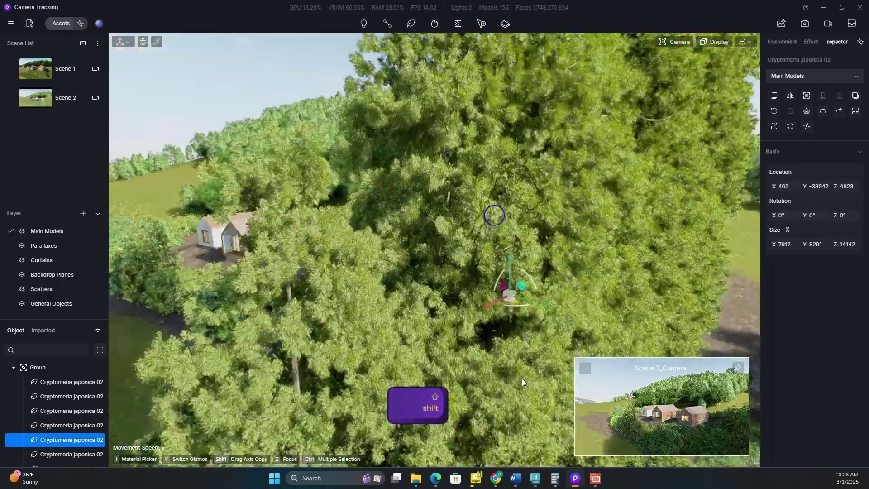
click(53, 103)
key(s)
key(d)
key(Delete)
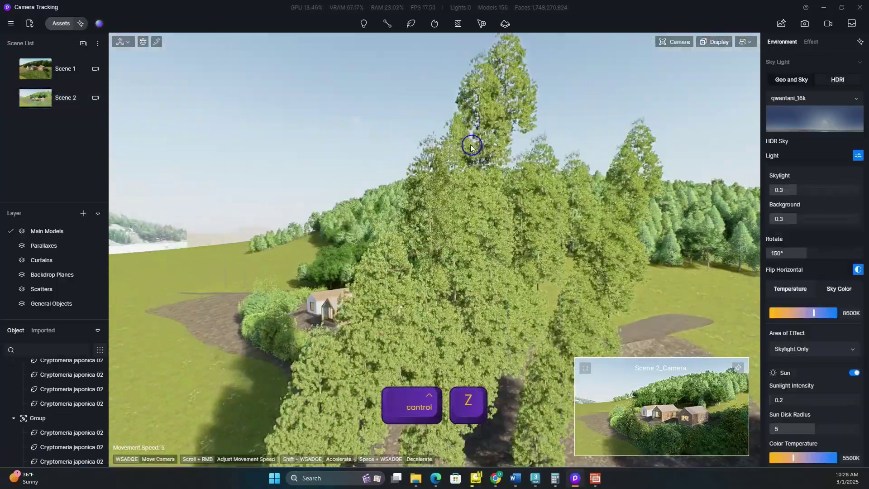
Step: Thin out more floating Cryptomeria japonica 02 trees and adjust the upper one at X 8186, Y -50540, Z 24538
key(s)
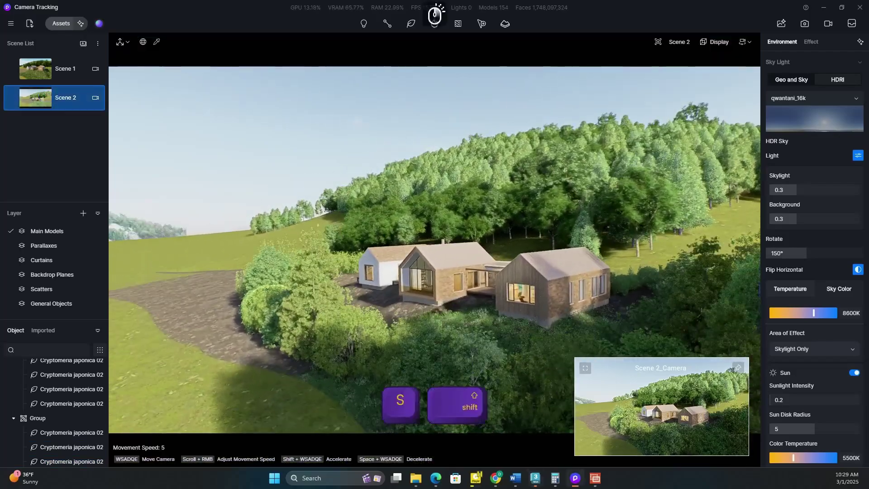
key(a)
click(388, 301)
alt+click(482, 82)
click(590, 158)
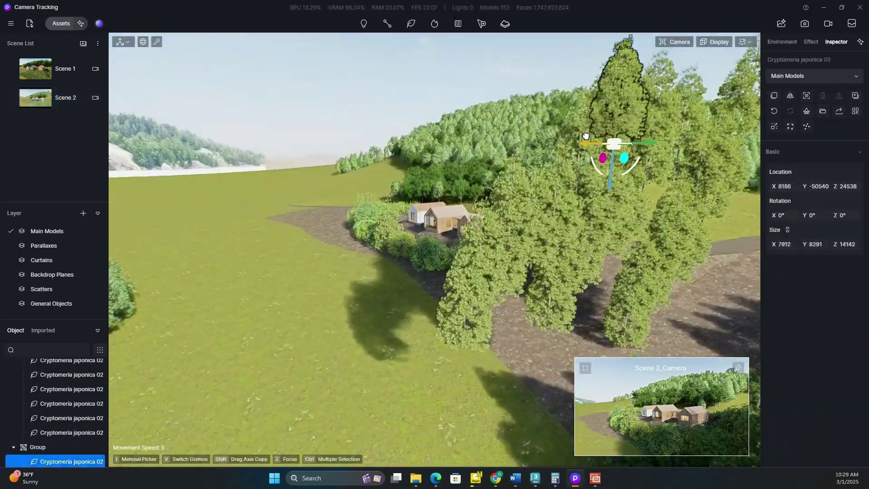
drag(590, 157, 578, 123)
Step: Duplicate the Cryptomeria japonica 02 on the meadow beyond the houses, placing a copy at X -35563, Y -7119, Z 4900 and more beside it
key(d)
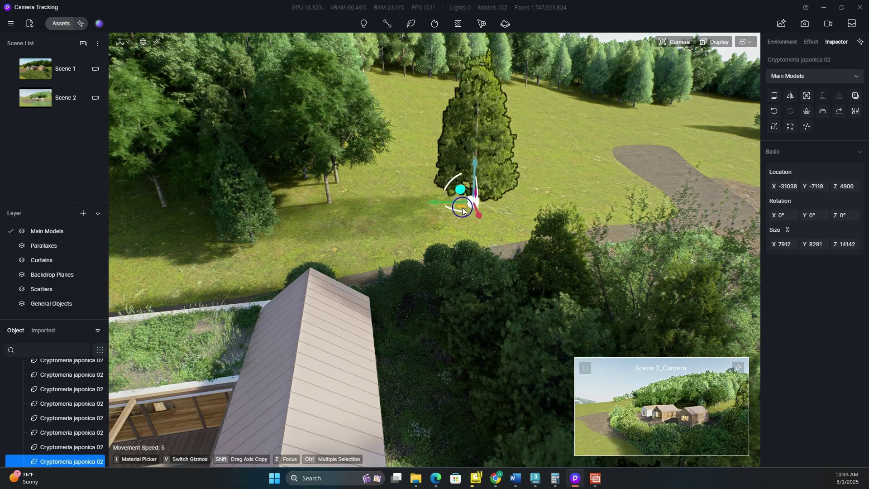
key(shift)
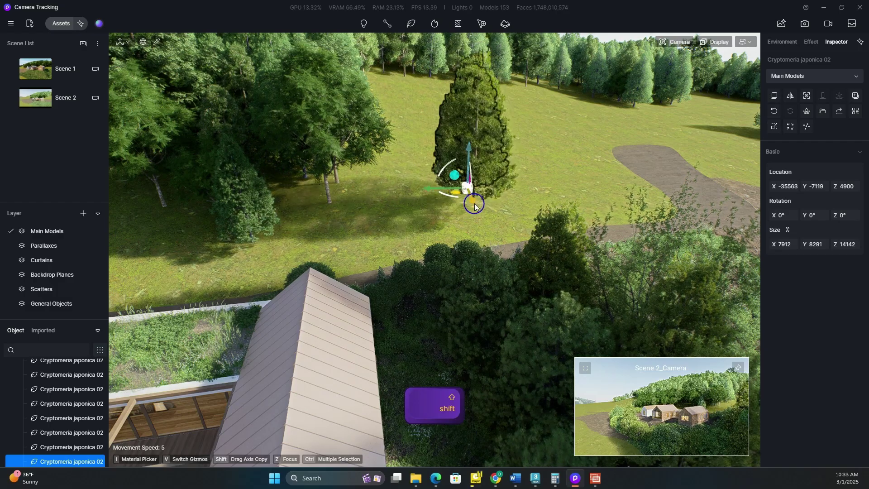
shift+drag(469, 192, 559, 185)
key(d)
key(w)
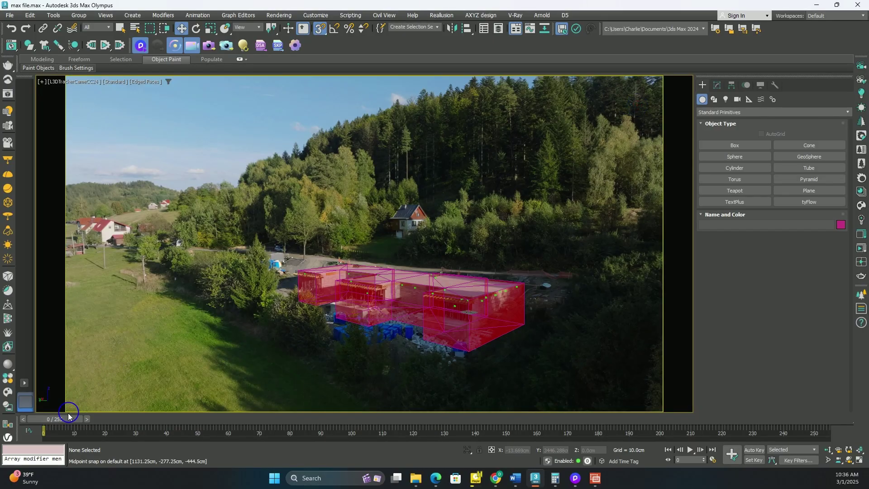
Step: Set the 3ds Max timeline to frame 0, then switch to D5 Render and update Scene 2 with the current camera view
drag(63, 419, 25, 405)
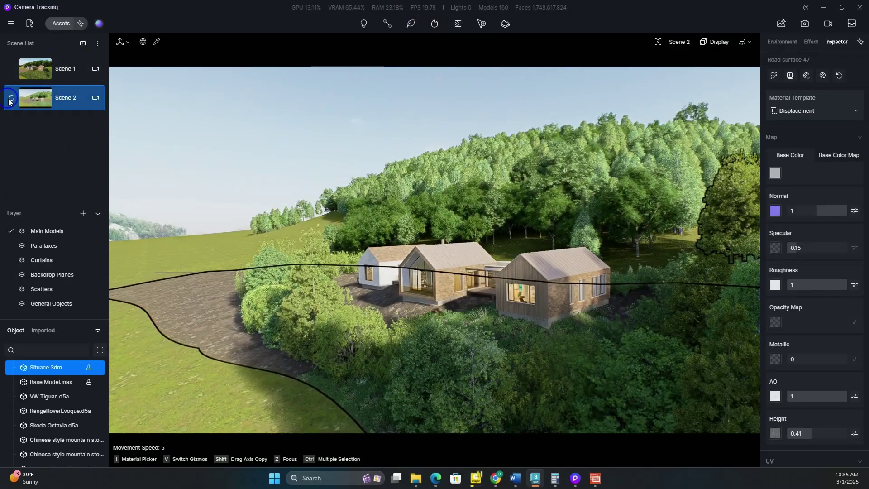
click(9, 100)
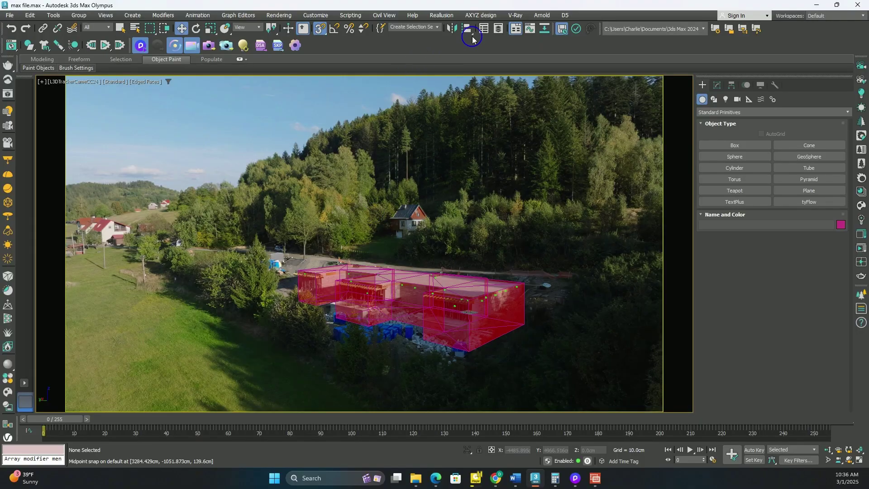
Step: Switch to 3ds Max, select Group001 in the Scene Explorer, sync the tracked camera animation to D5 Render and return there
click(484, 28)
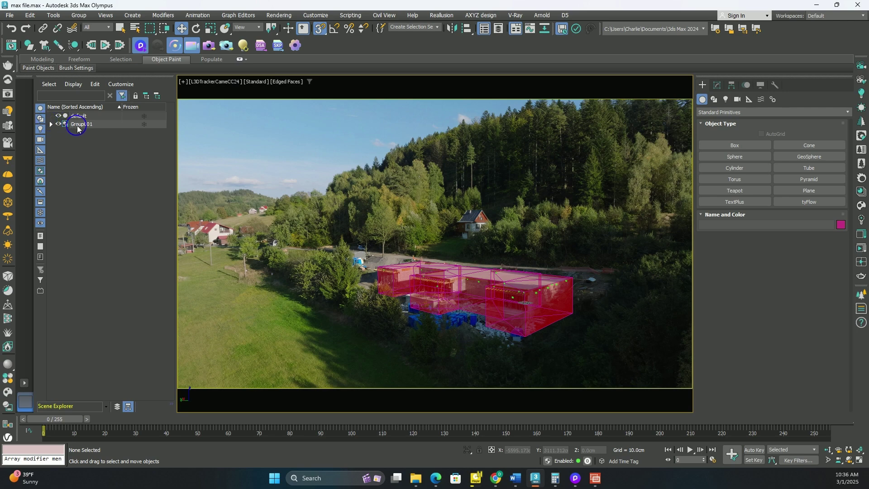
click(78, 126)
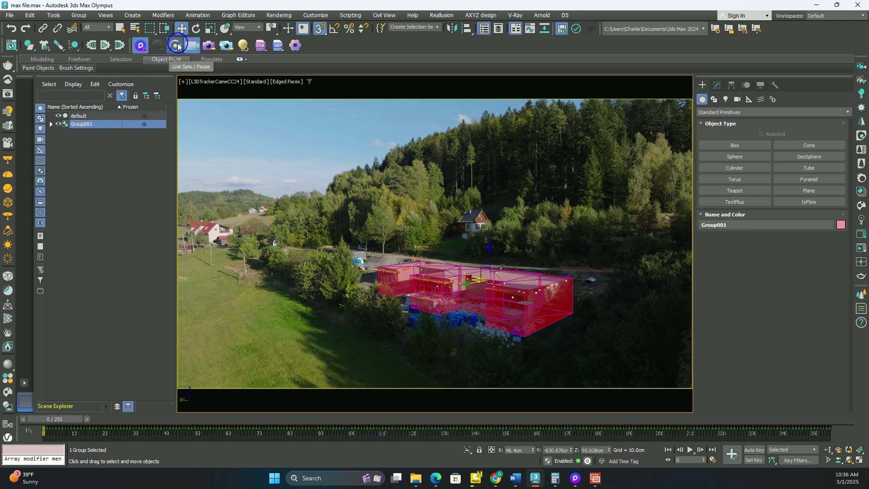
click(231, 47)
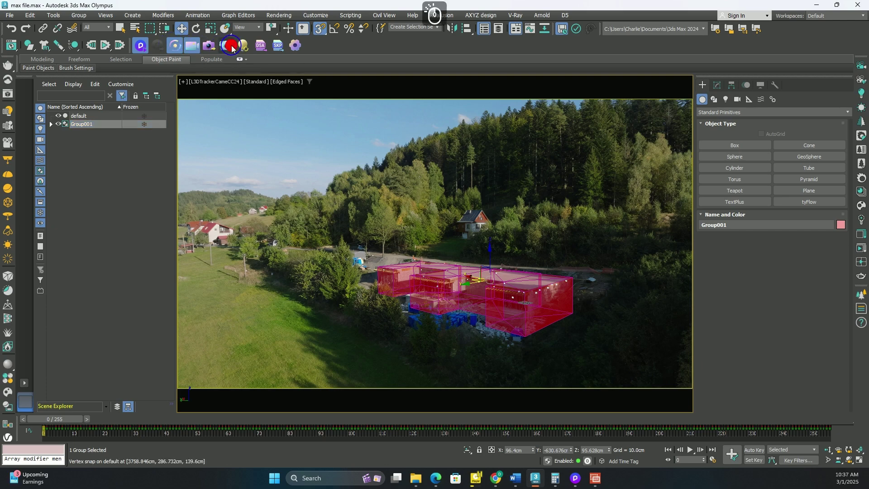
click(818, 5)
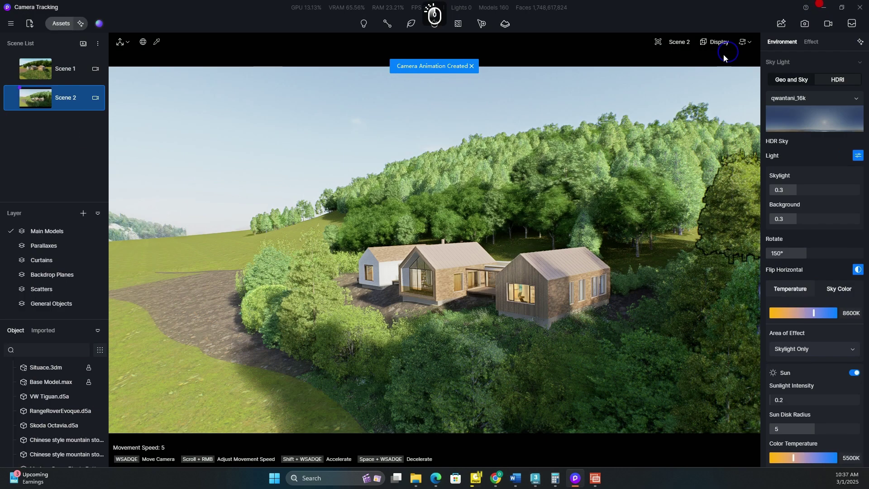